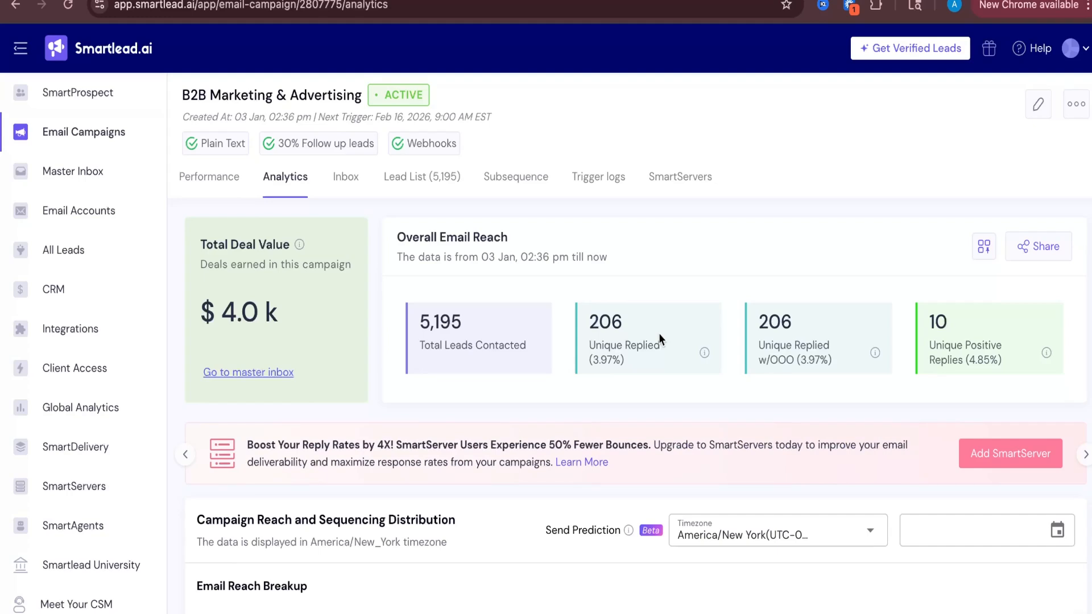
Review the campaign's analytics, including total deal value, overall email reach and the sequence breakup by variant
scroll(564, 350, down, 3)
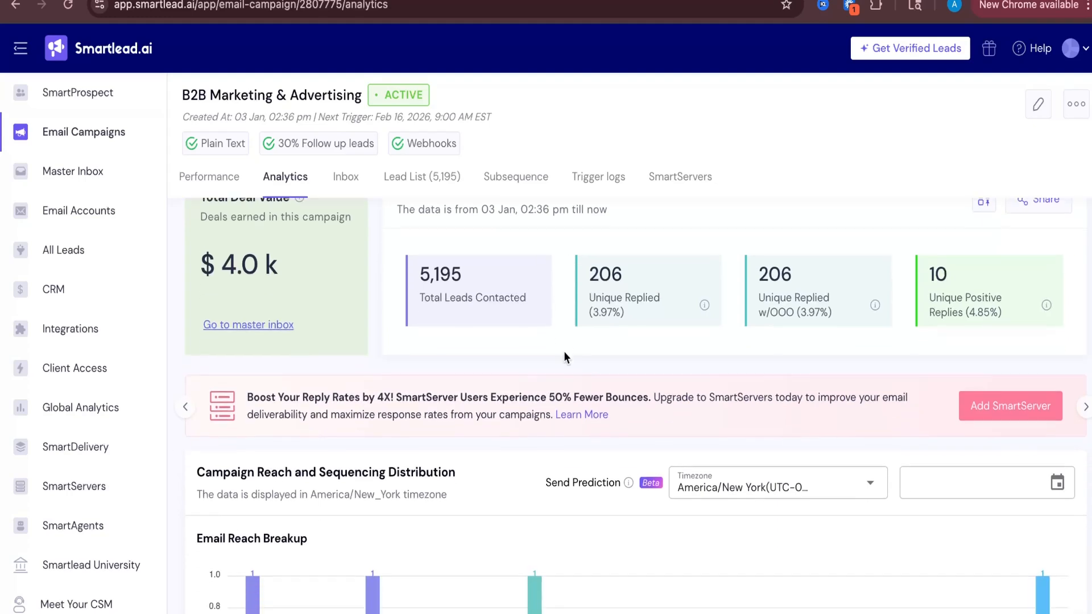
scroll(565, 350, up, 2)
scroll(564, 357, up, 1)
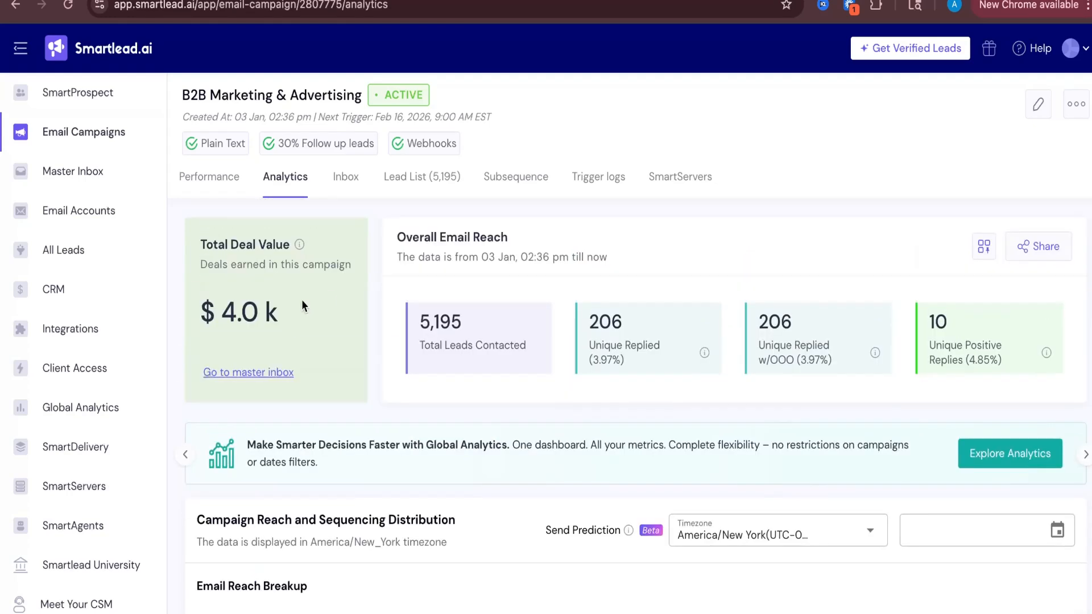
triple_click(222, 310)
click(367, 317)
scroll(500, 392, down, 2)
scroll(499, 391, down, 5)
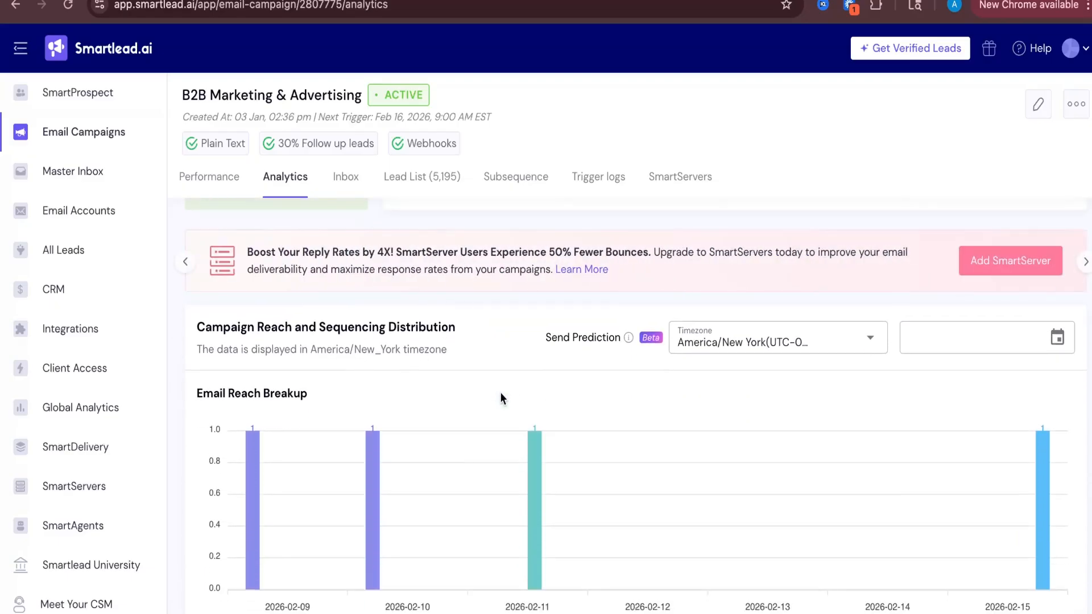
scroll(499, 391, down, 4)
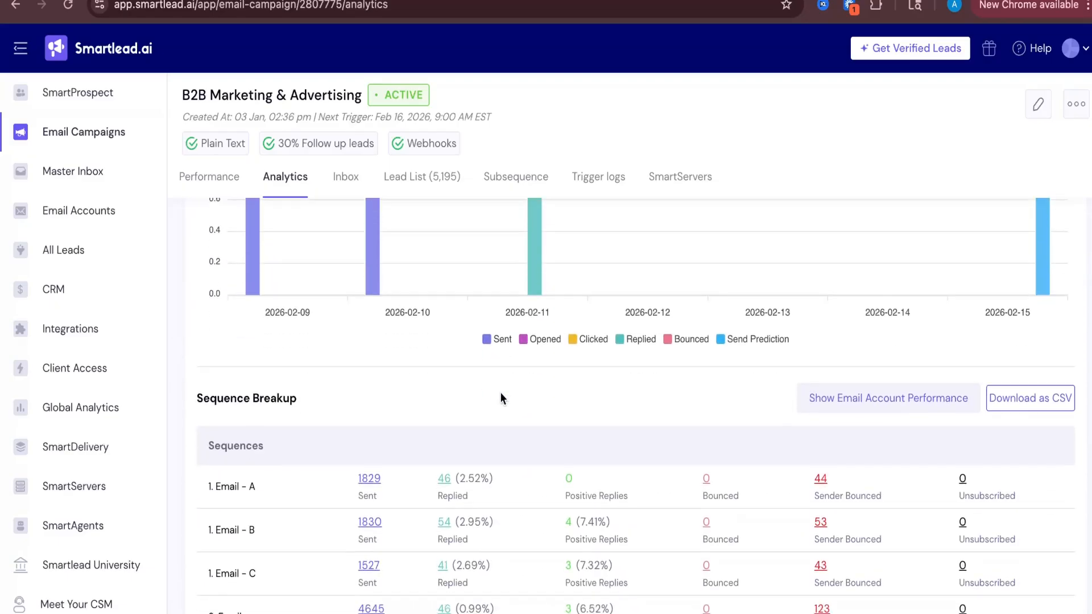
scroll(501, 398, down, 1)
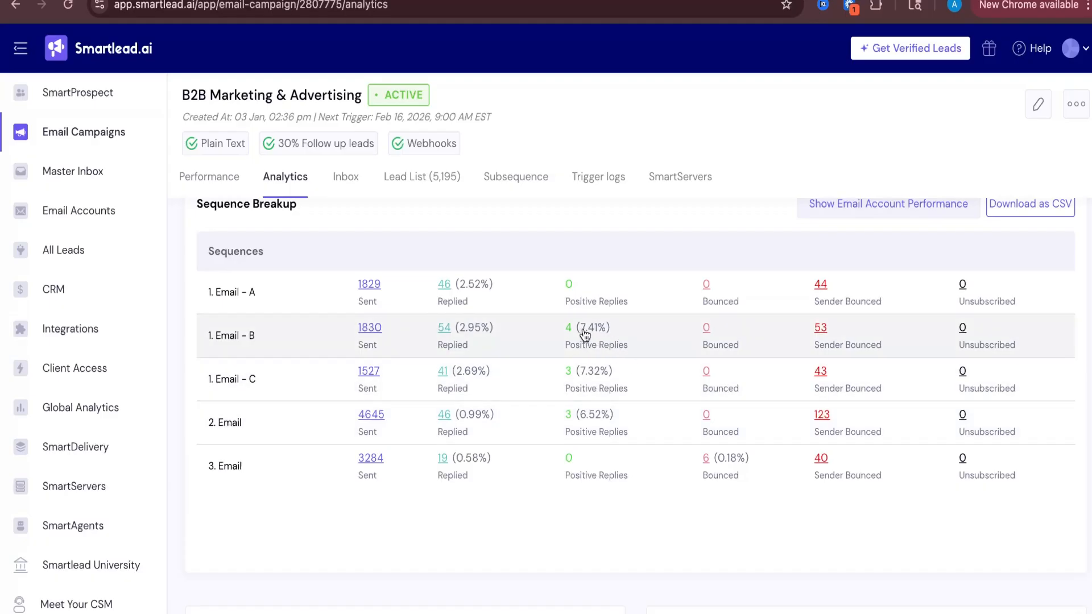
drag(580, 328, 608, 334)
scroll(564, 346, down, 1)
scroll(566, 346, up, 1)
scroll(566, 347, up, 8)
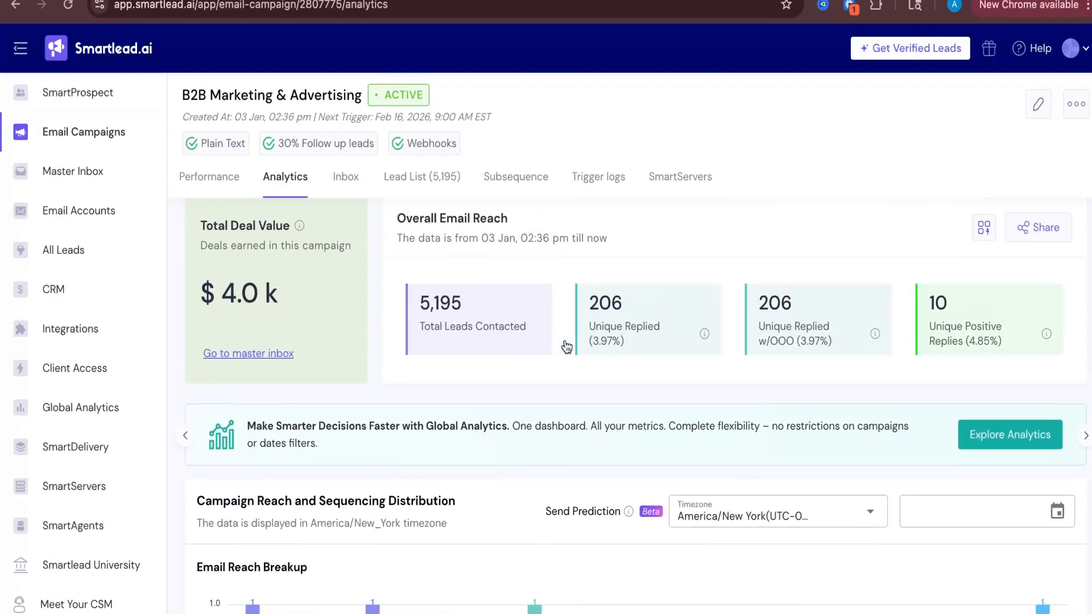
Open the campaign's sequence editor and read the body of the first email's variant B
click(1036, 107)
click(636, 58)
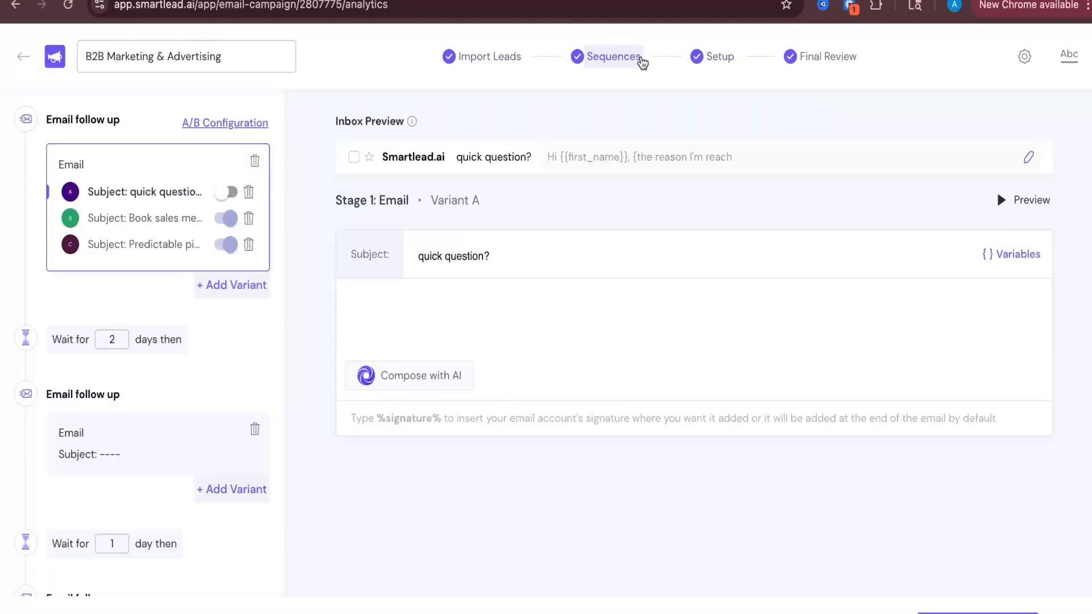
click(143, 218)
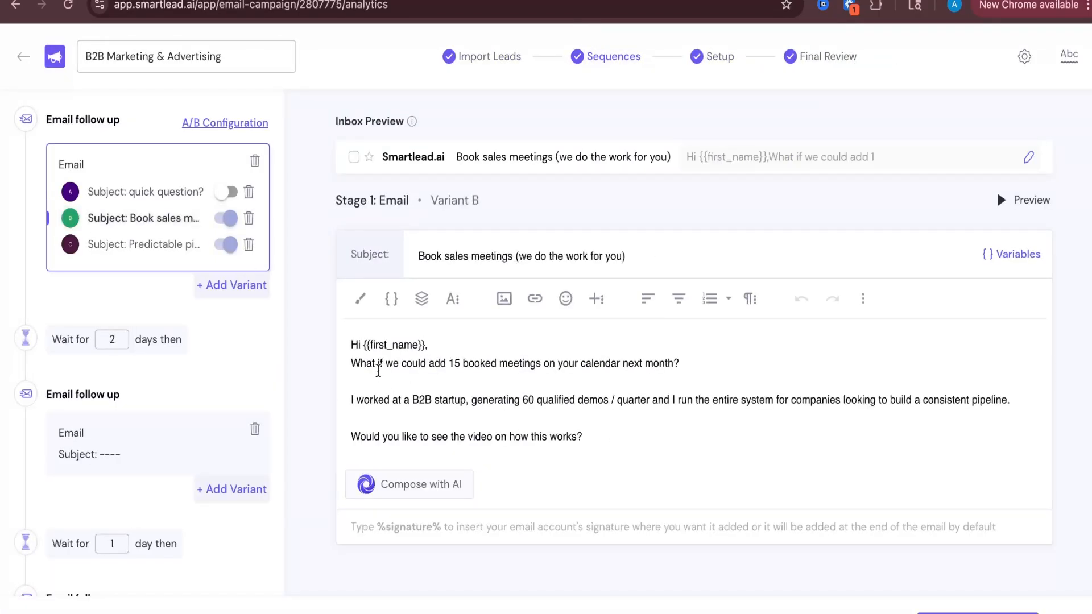
triple_click(534, 371)
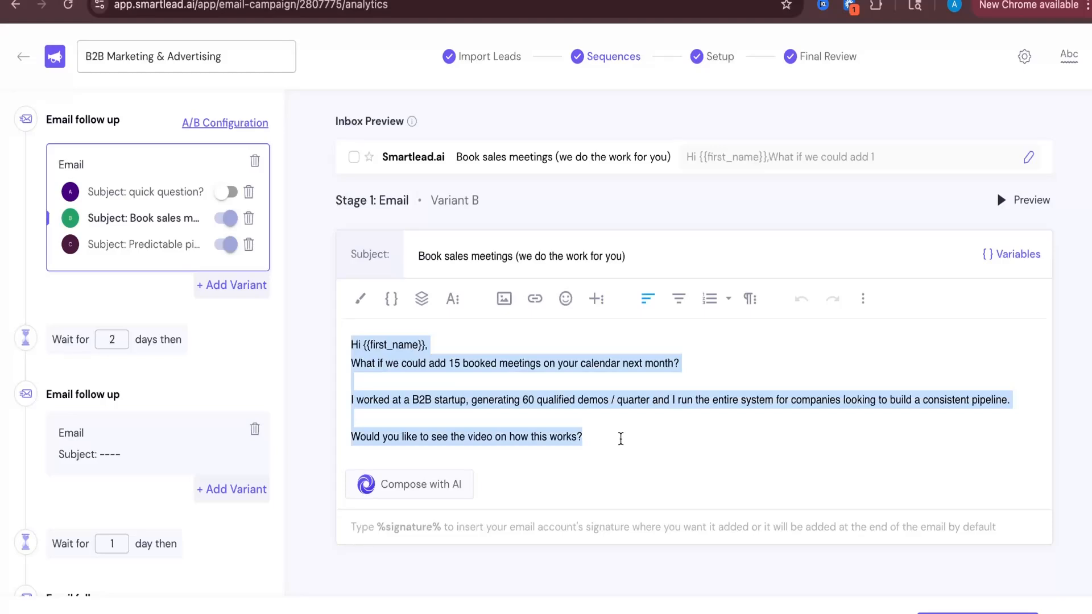
click(619, 438)
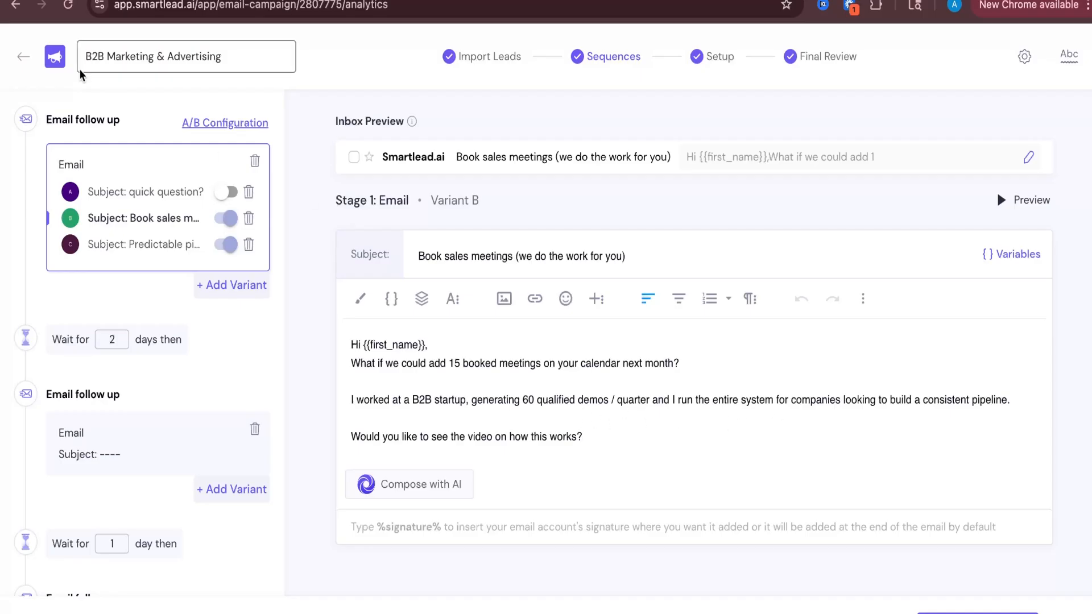
Return to the campaign and duplicate the B2B Marketing & Advertising campaign
click(20, 59)
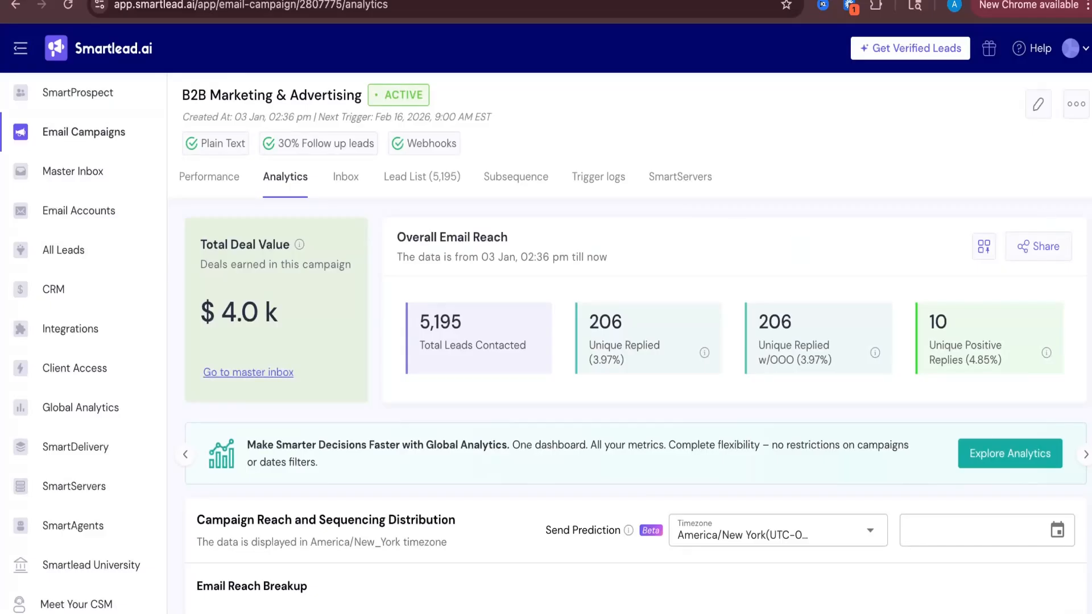
click(1076, 104)
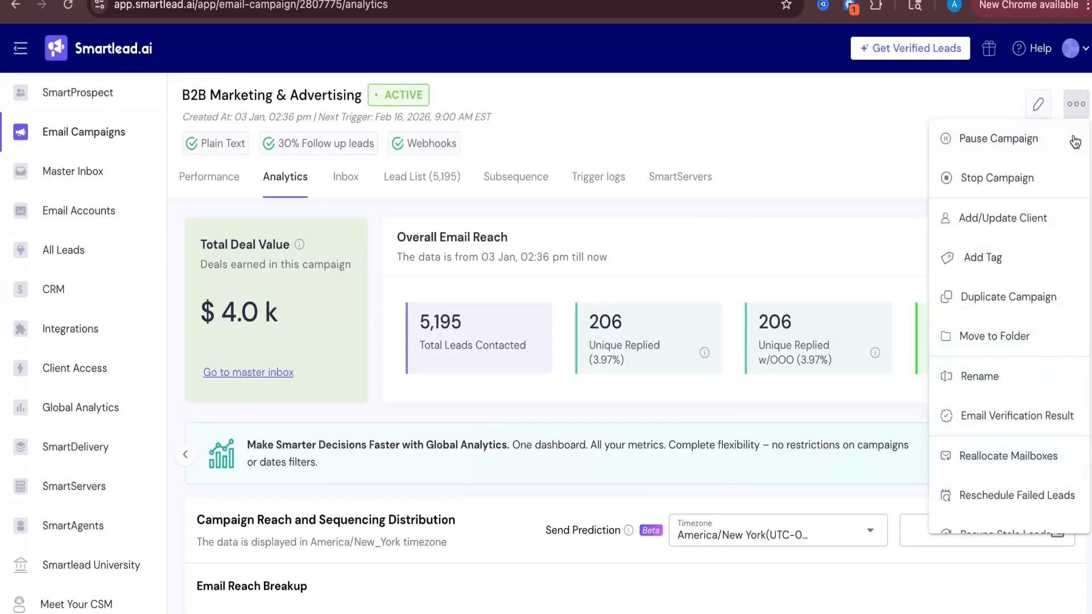
click(1000, 297)
click(441, 358)
click(685, 414)
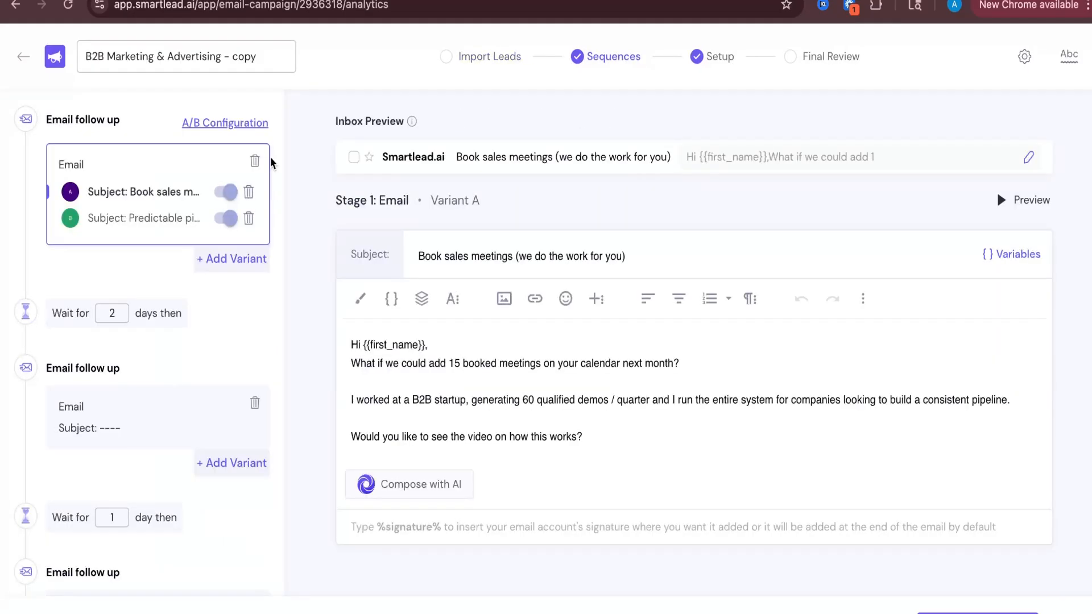
Disable both existing variants of the first email in the copied campaign, confirming each time
click(151, 214)
click(227, 216)
click(227, 216)
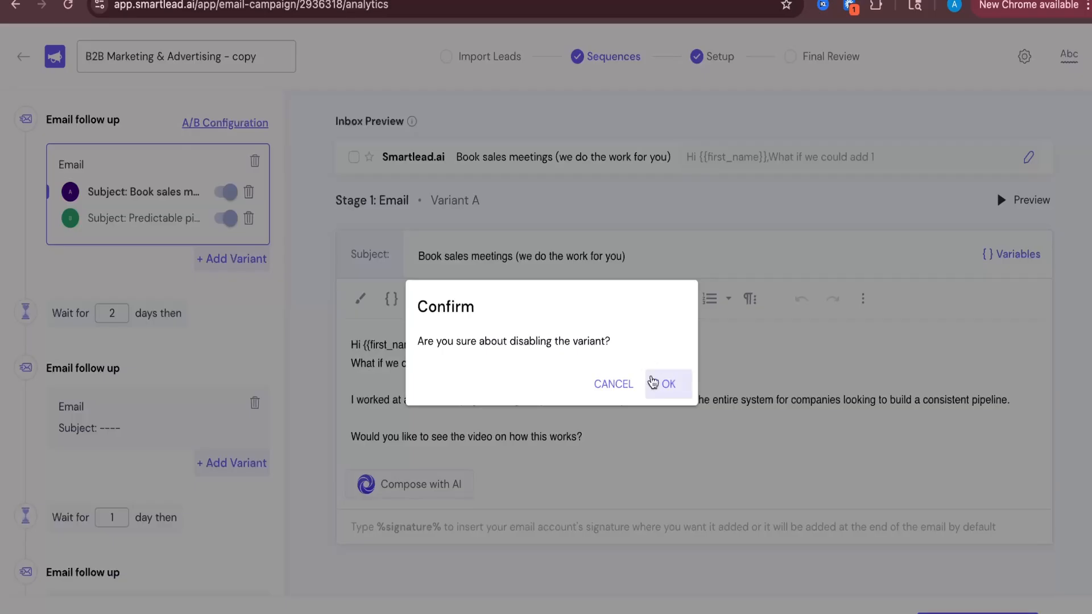
click(653, 383)
click(229, 193)
click(666, 384)
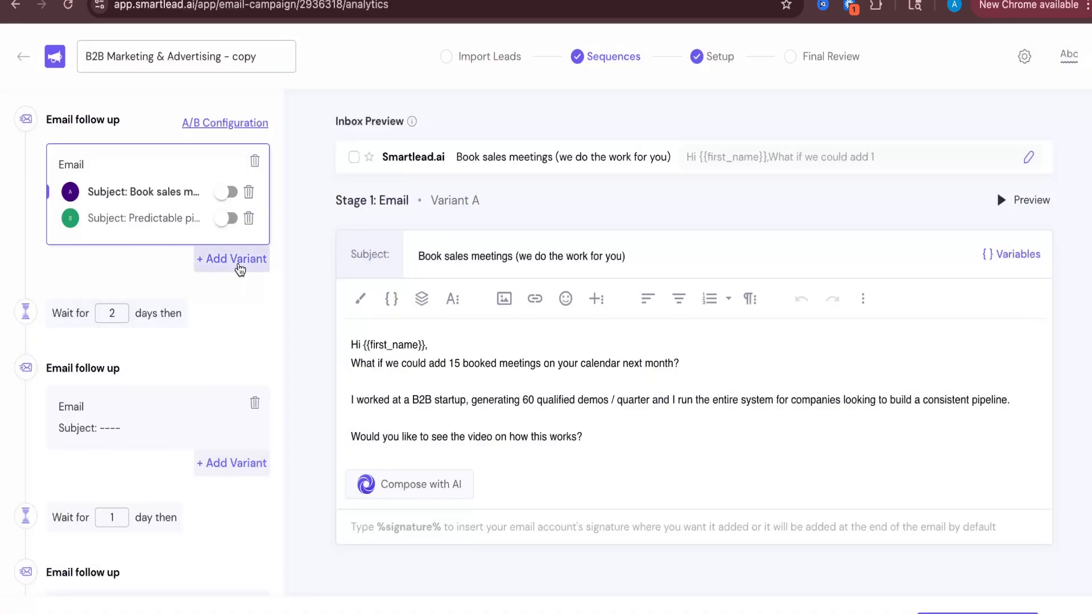
Add a new variant C to the first email and paste the personalization opening line into its body
click(239, 266)
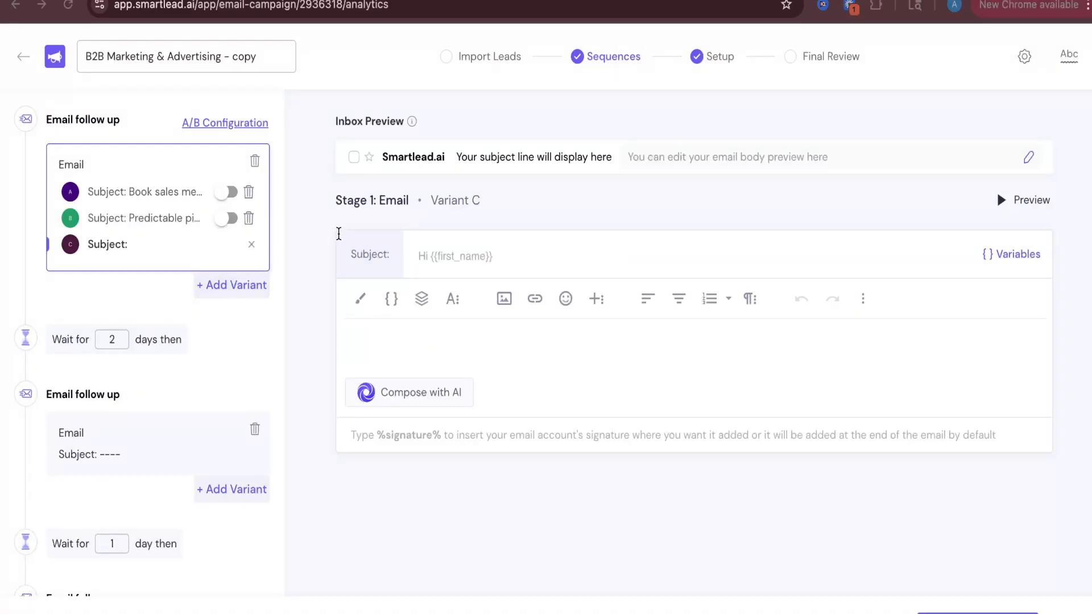
click(716, 345)
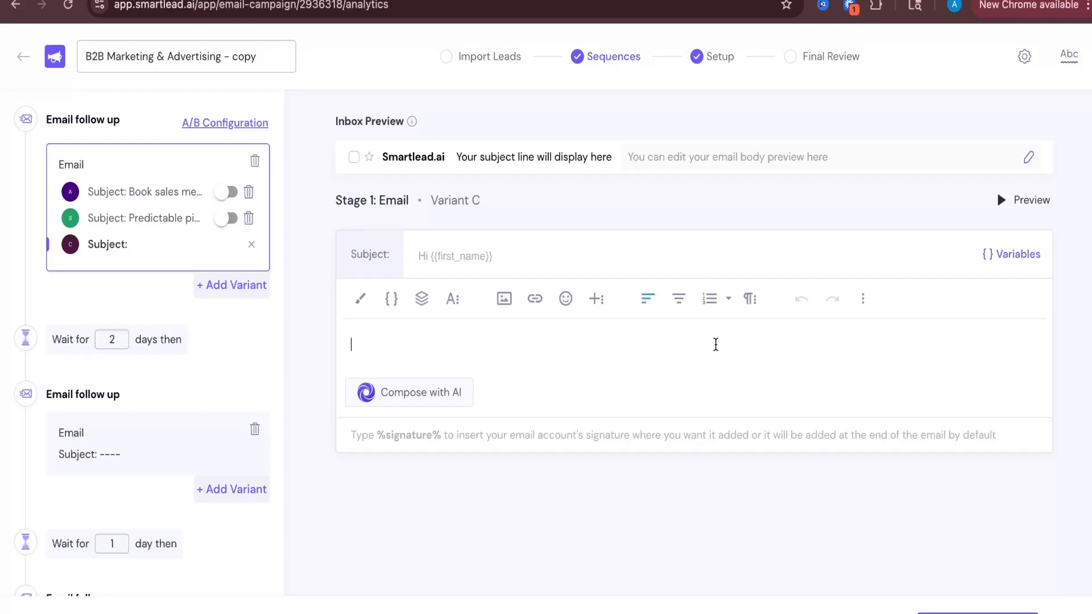
text(Personalize "I saw {{company name}} helps {{ICP}} with {{Service}},…)
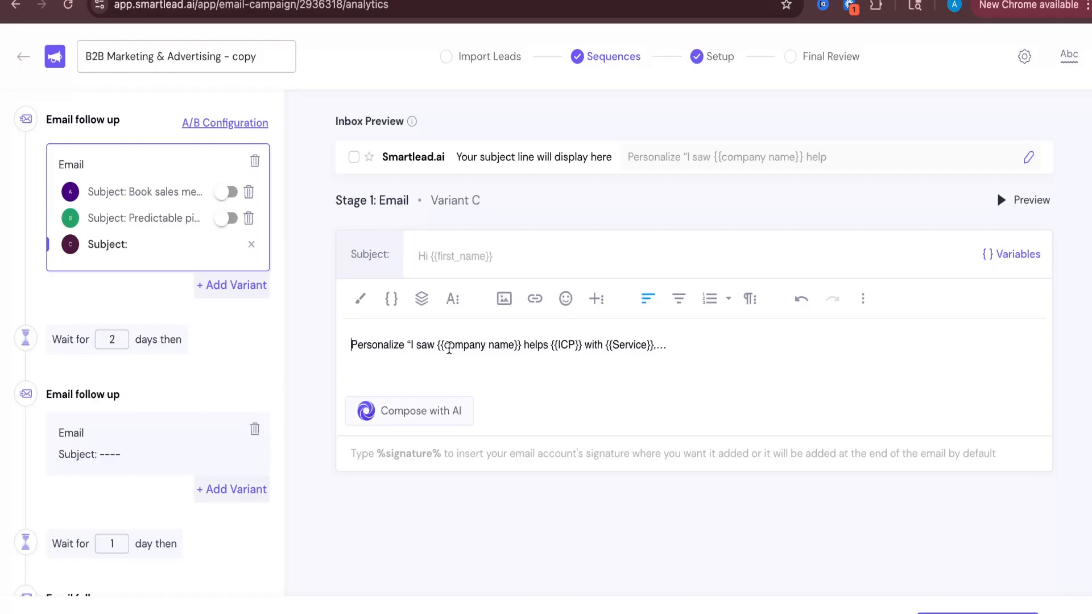
Copy variant A's body after the greeting and paste it below the personalization line in variant C
click(202, 192)
drag(622, 445, 346, 370)
key(ctrl+c)
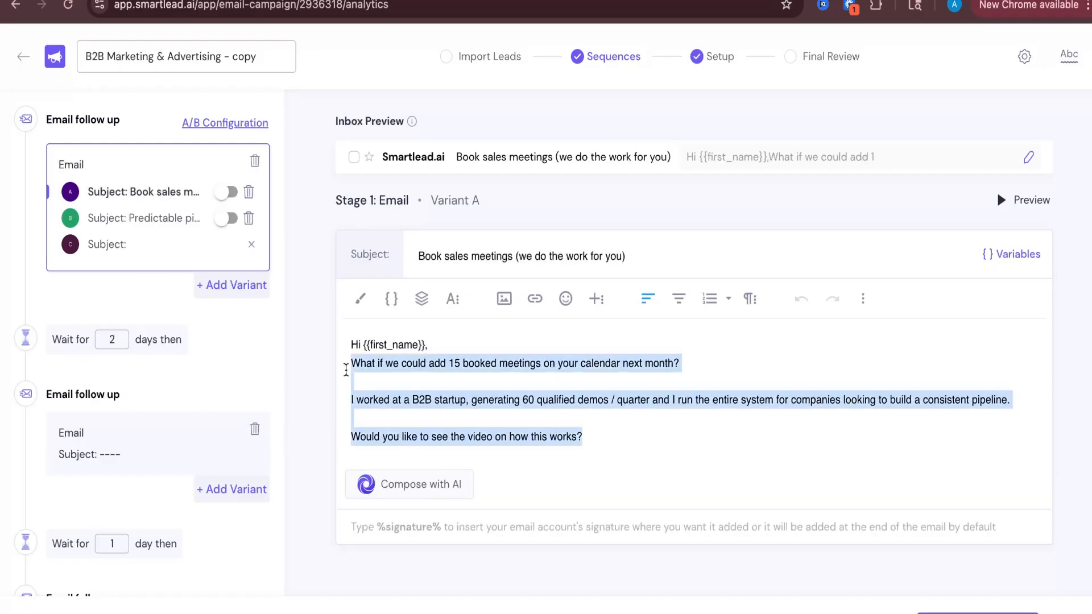
click(193, 245)
click(500, 378)
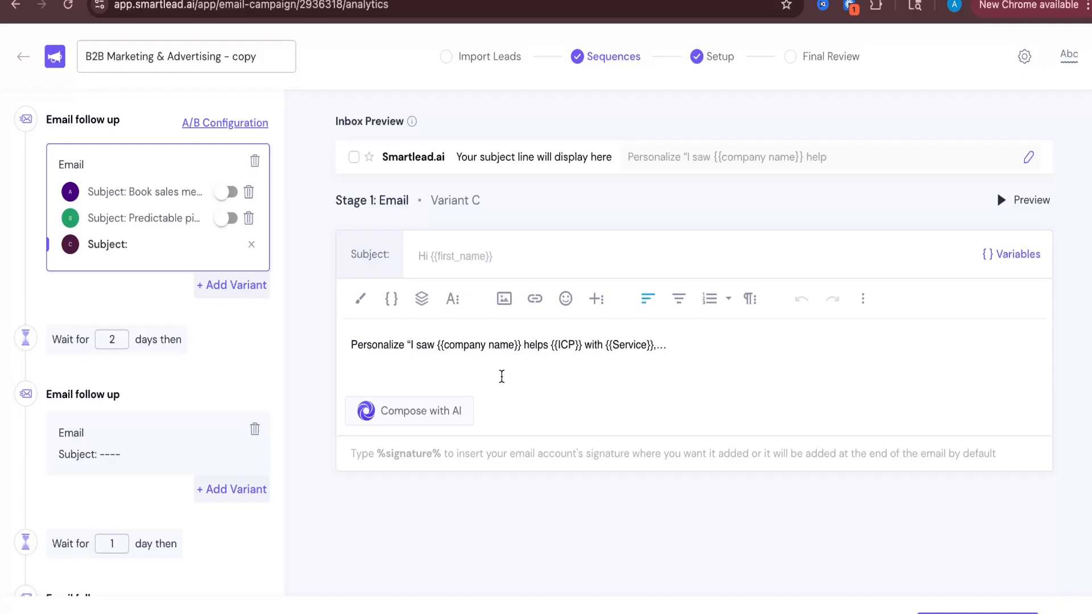
key(ctrl+v)
key(Return)
key(BackSpace)
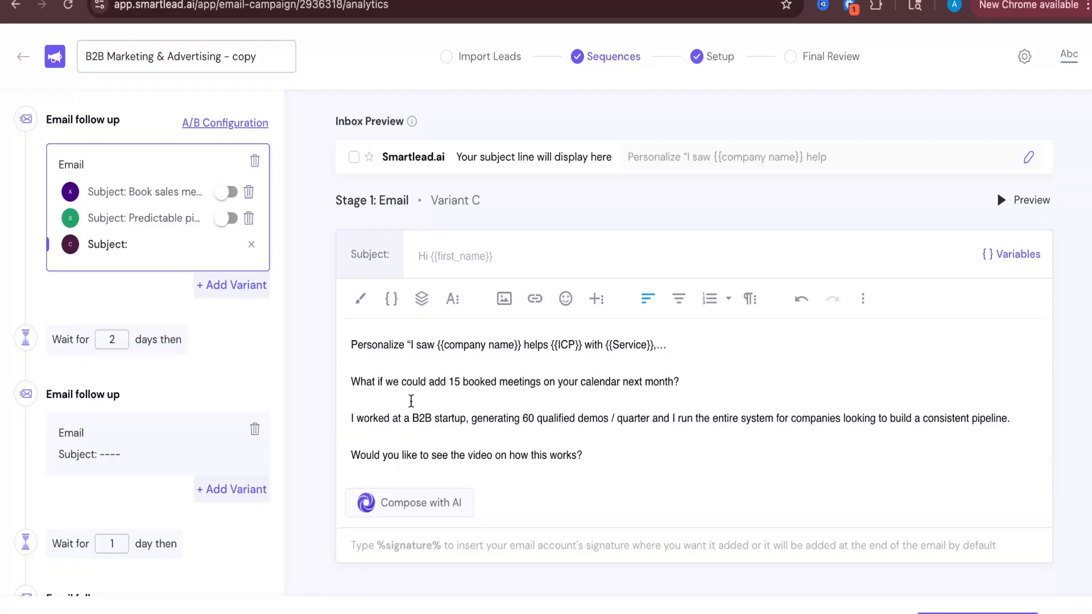
Copy variant A's subject line into variant C's subject field
click(720, 404)
click(131, 194)
double_click(483, 255)
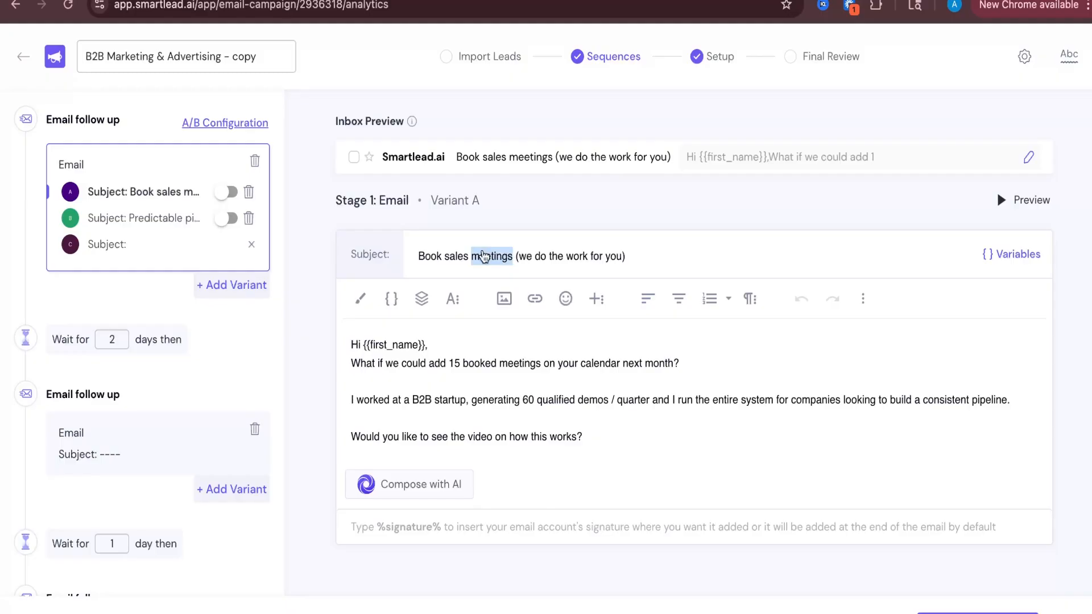
key(ctrl+a)
key(ctrl+c)
click(151, 243)
click(504, 250)
key(ctrl+v)
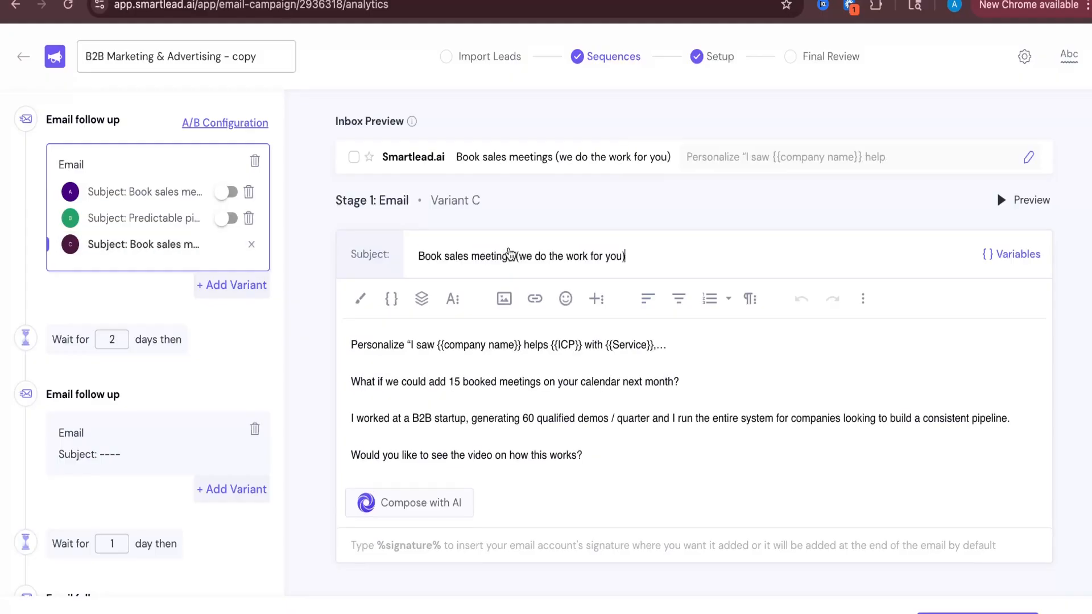
Highlight the personalization opening line in variant C's body
click(402, 346)
triple_click(485, 346)
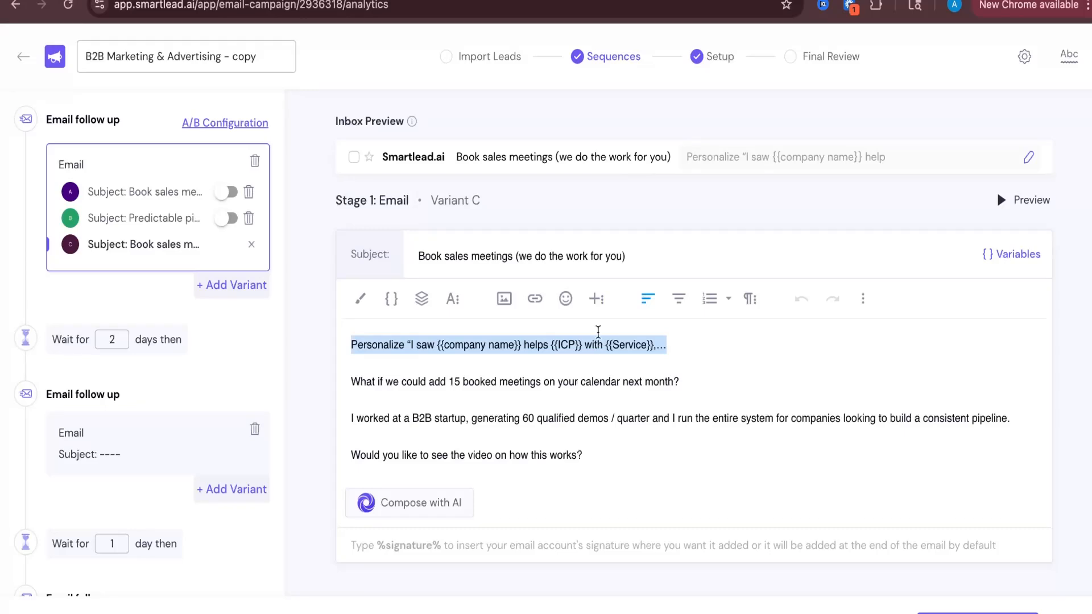
Switch to the Apollo people search tab and review its applied filters
click(520, 1)
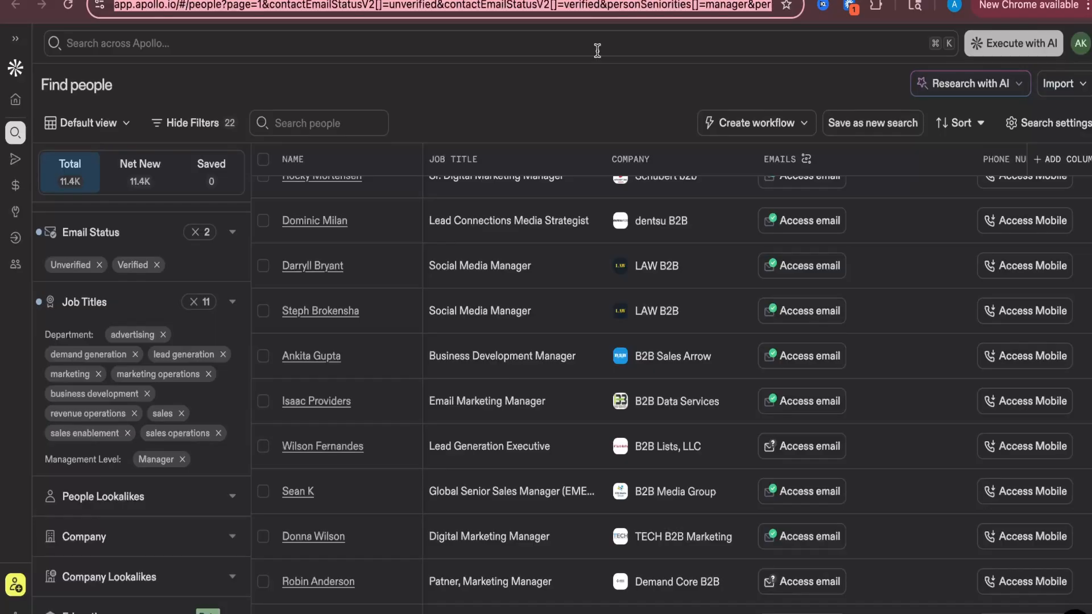
scroll(434, 329, up, 2)
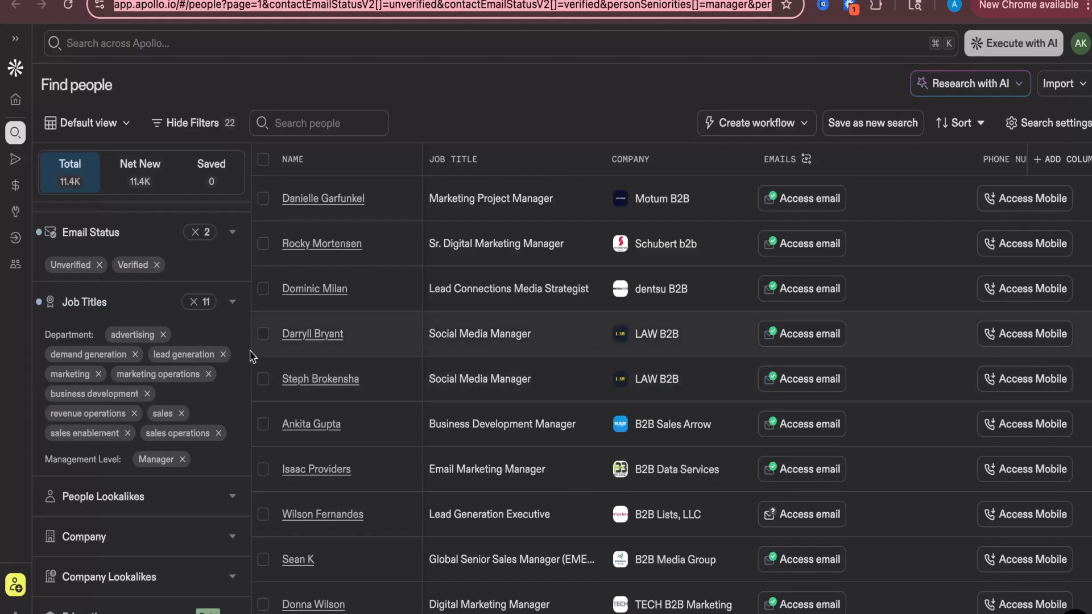
scroll(125, 347, down, 3)
scroll(116, 339, up, 1)
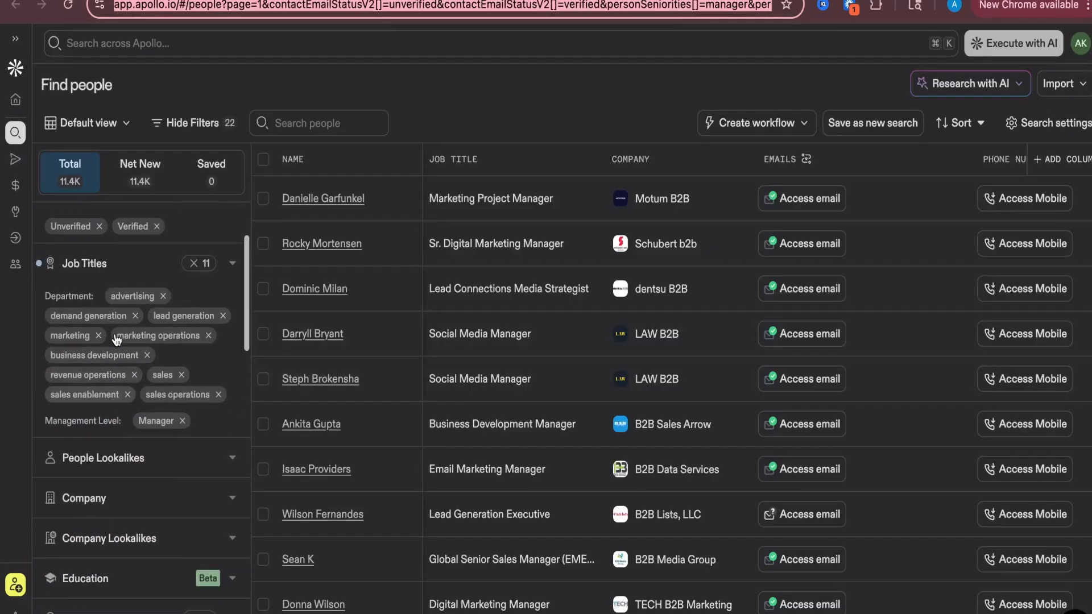
scroll(116, 340, down, 6)
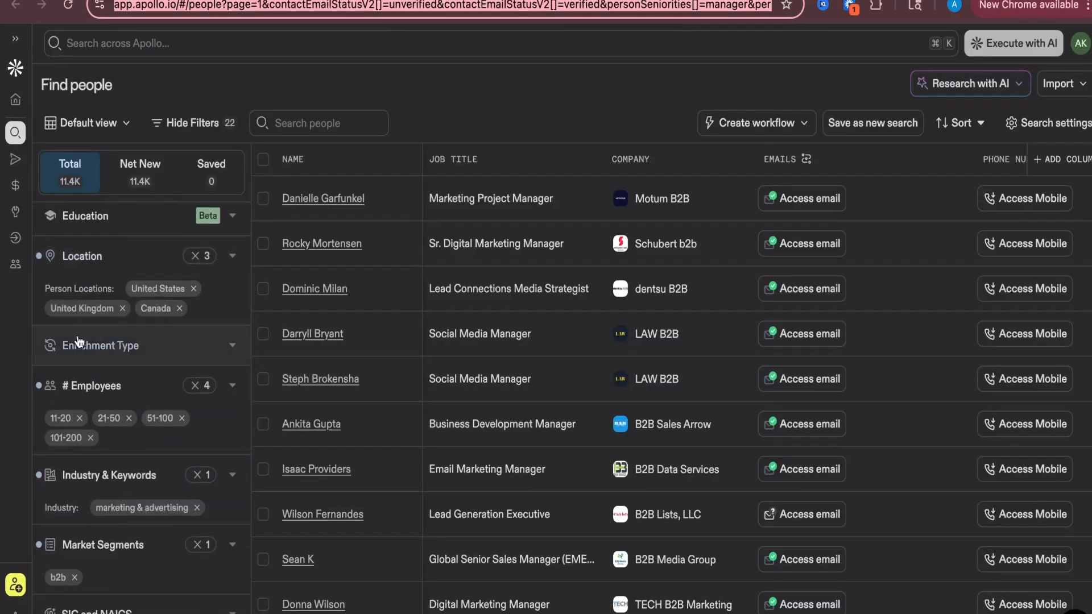
scroll(104, 347, down, 1)
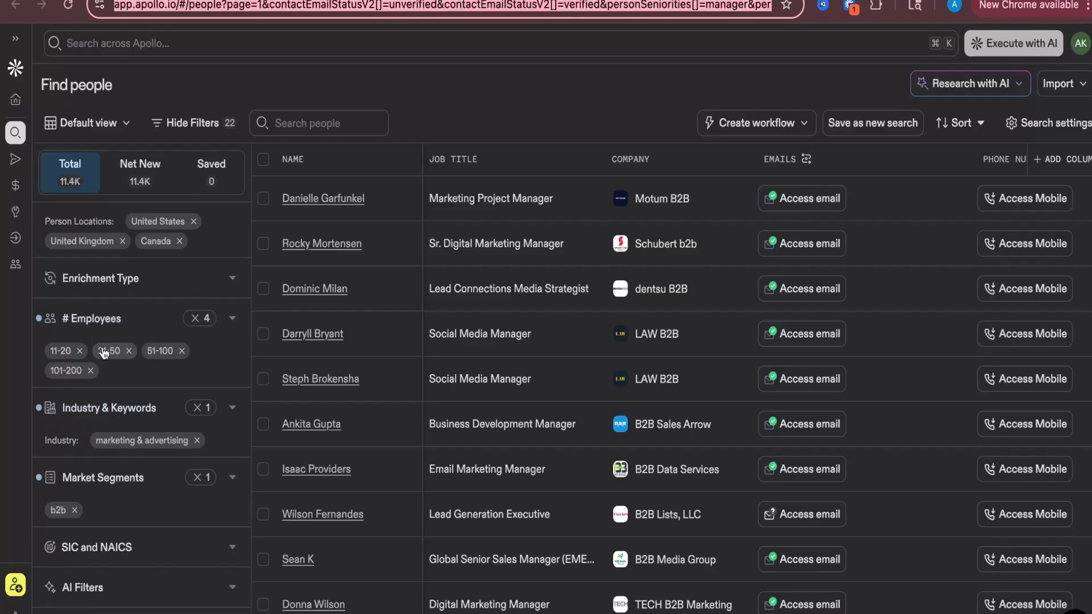
scroll(104, 353, up, 8)
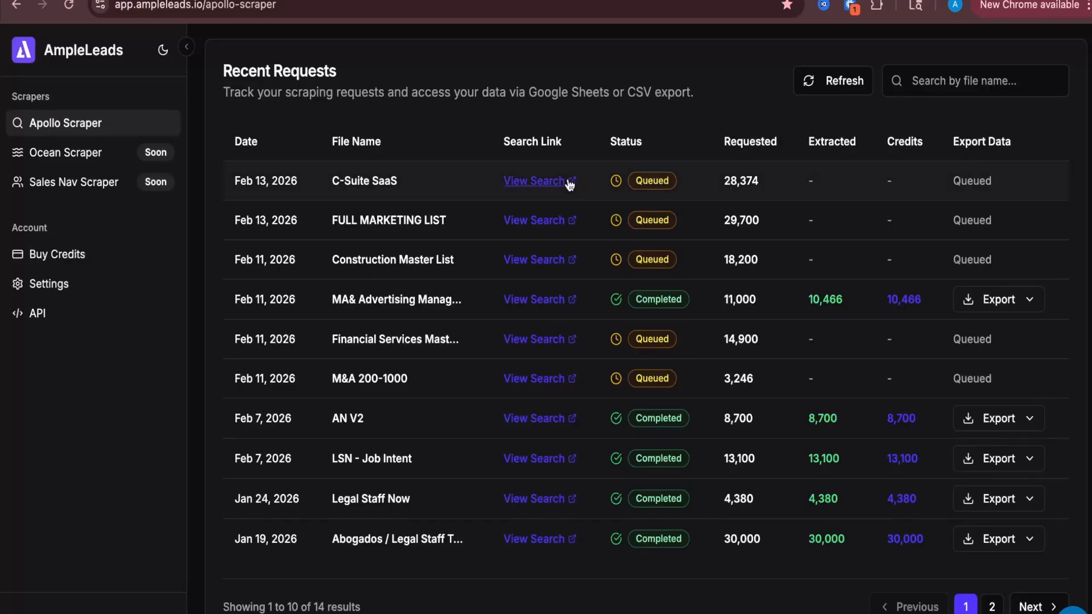
scroll(568, 181, up, 8)
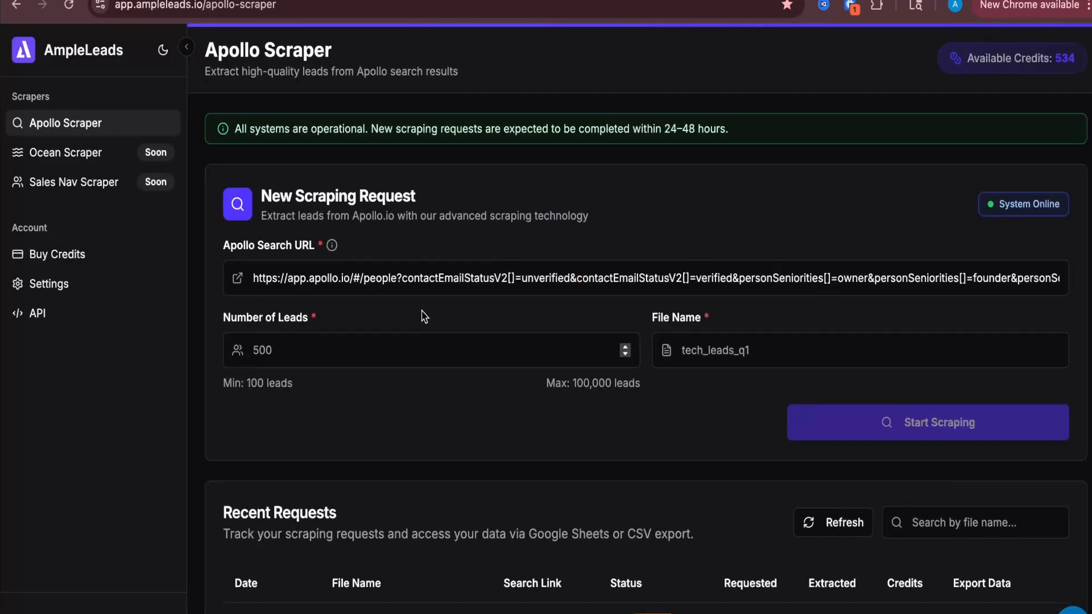
In the Apollo Scraper, export the completed MA& Advertising request's leads as a CSV download
triple_click(424, 277)
click(433, 347)
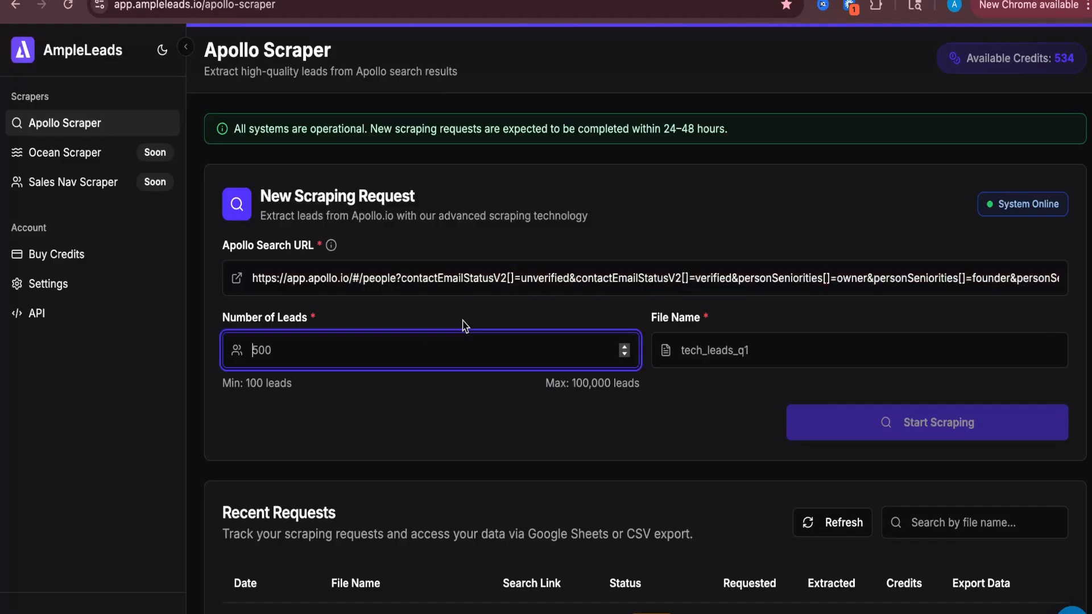
scroll(669, 441, down, 5)
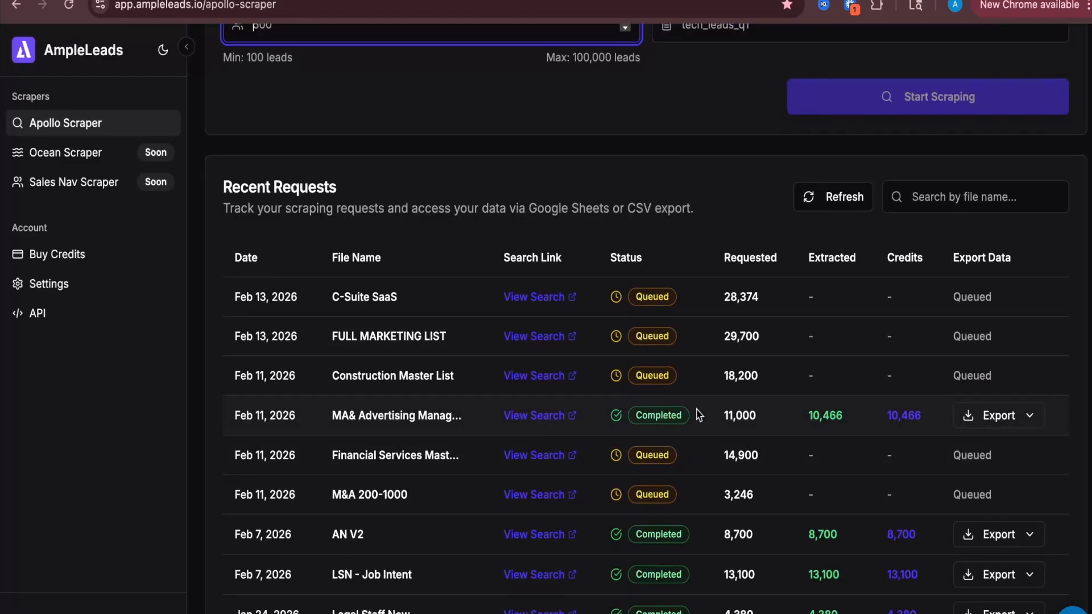
click(1031, 421)
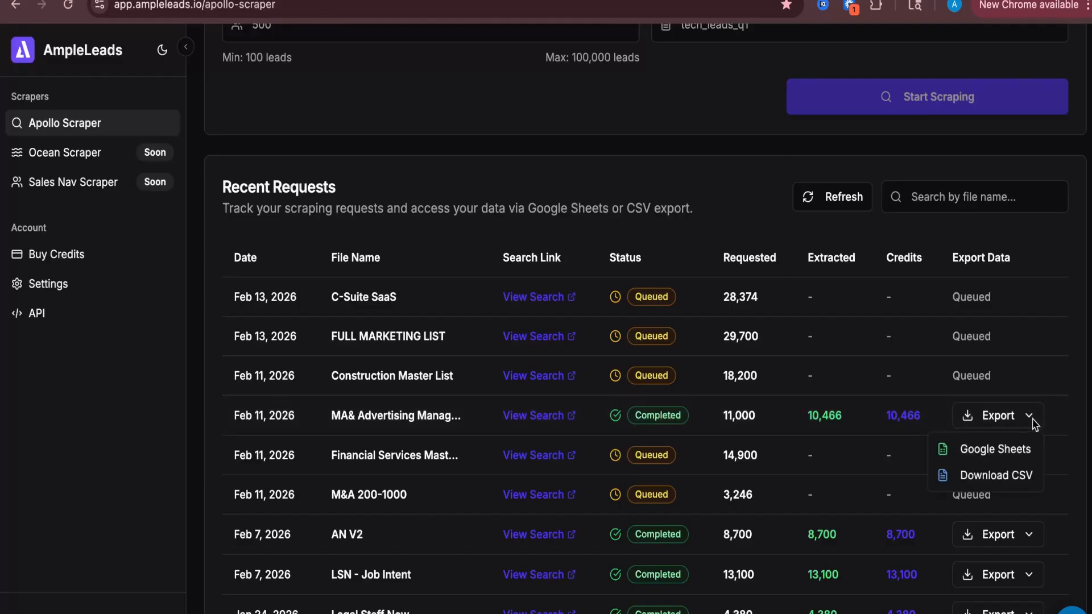
click(996, 475)
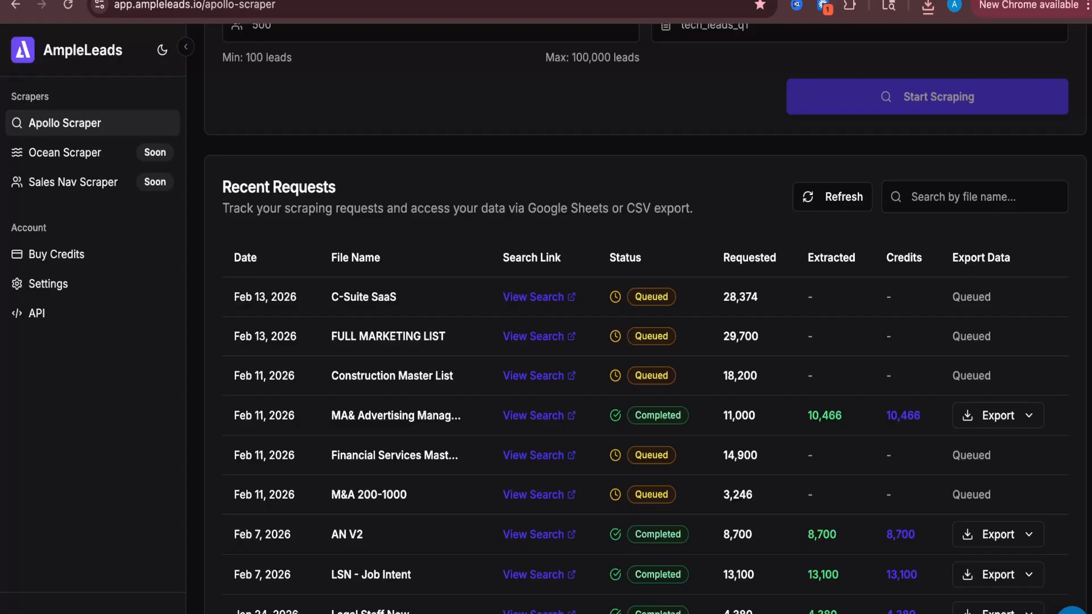
Switch to Clay, create a new workbook named Marketing Managers Campaign, and import the downloaded lead list CSV into it
key(ctrl+Tab)
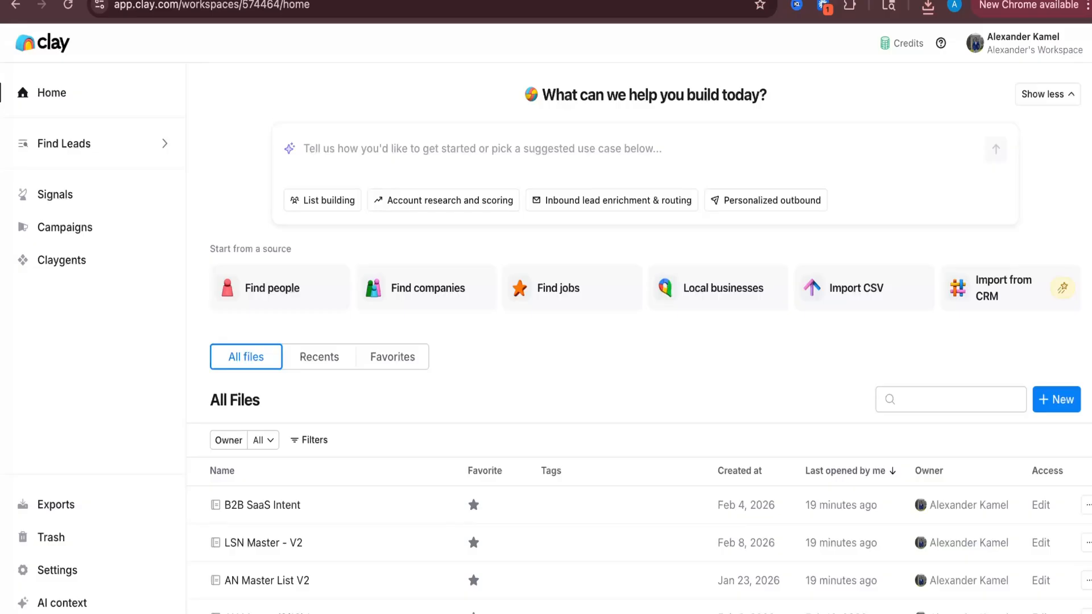
click(716, 313)
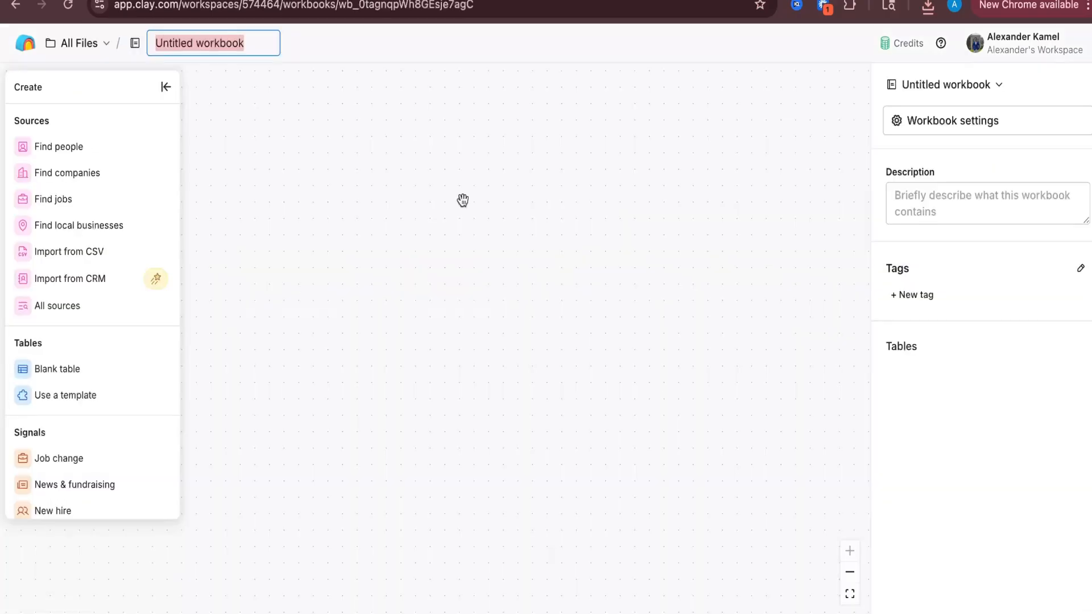
text(Marketing Man)
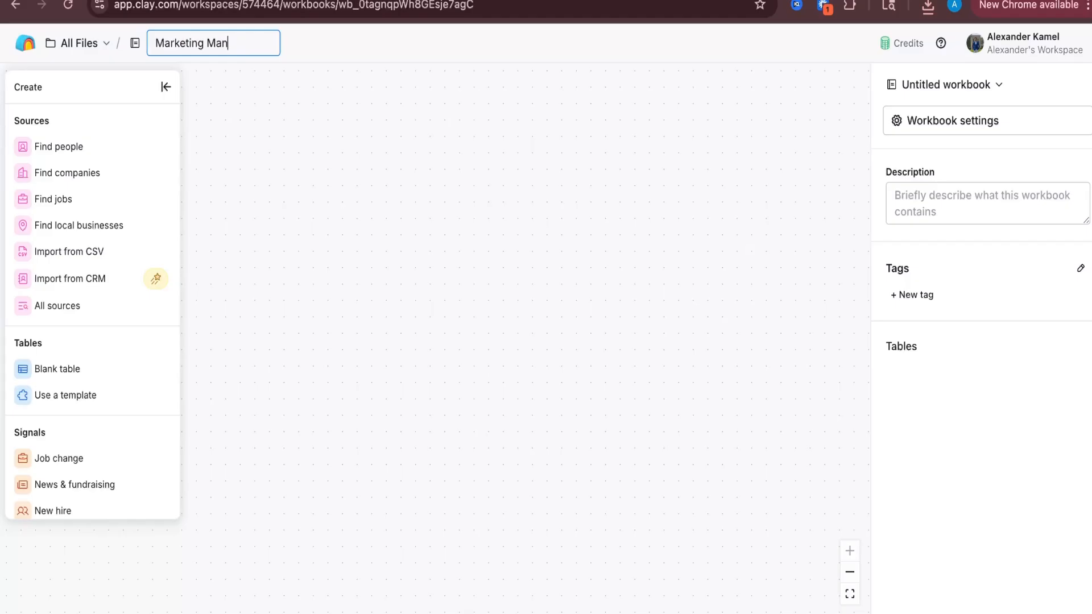
key(Escape)
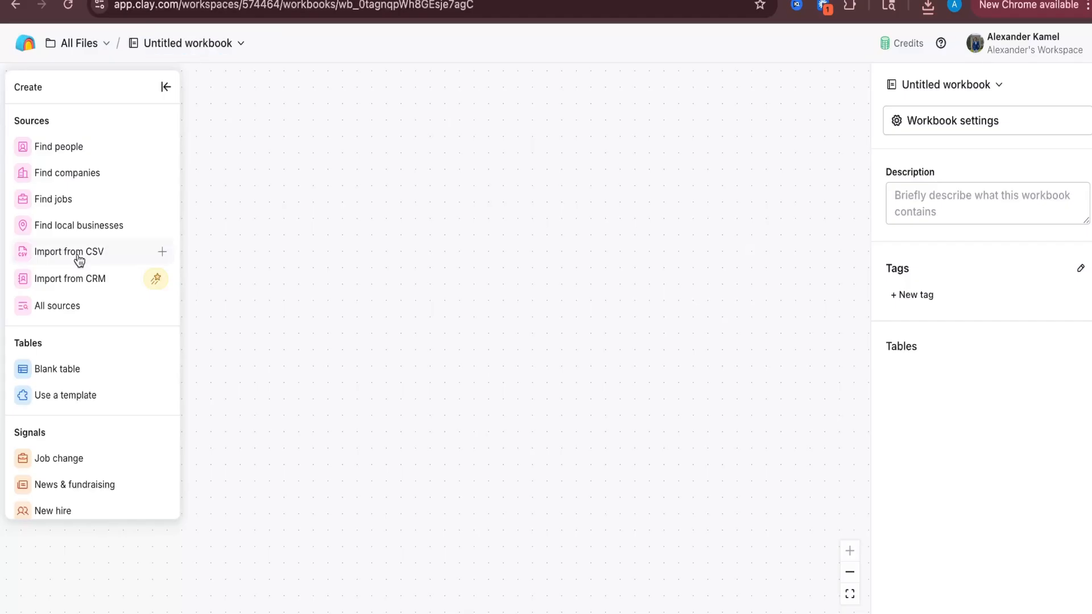
drag(836, 88, 510, 231)
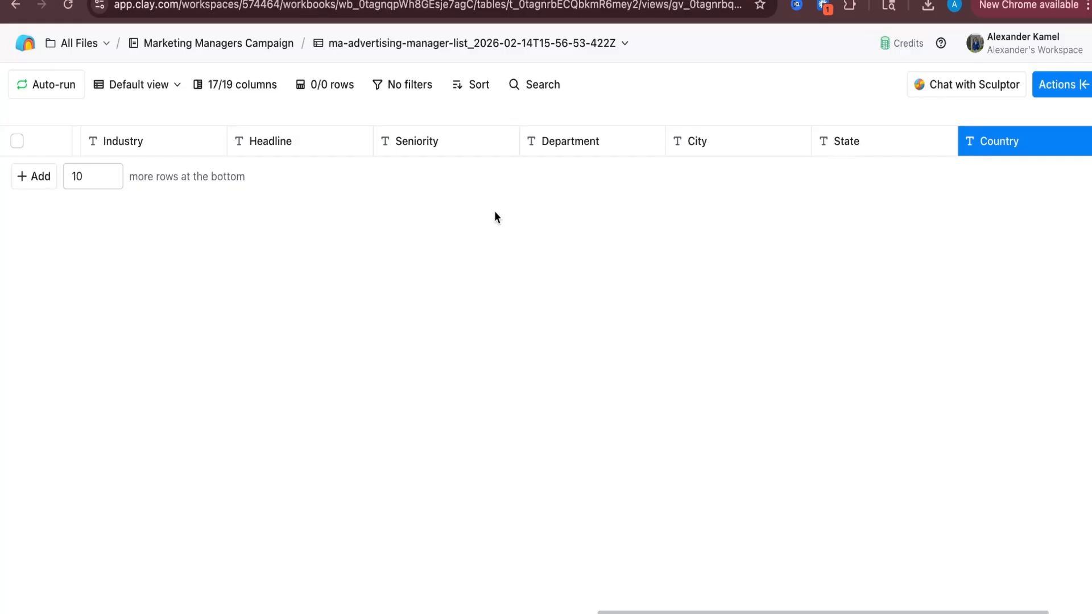
Change the Company Website column's type to URL
click(1082, 85)
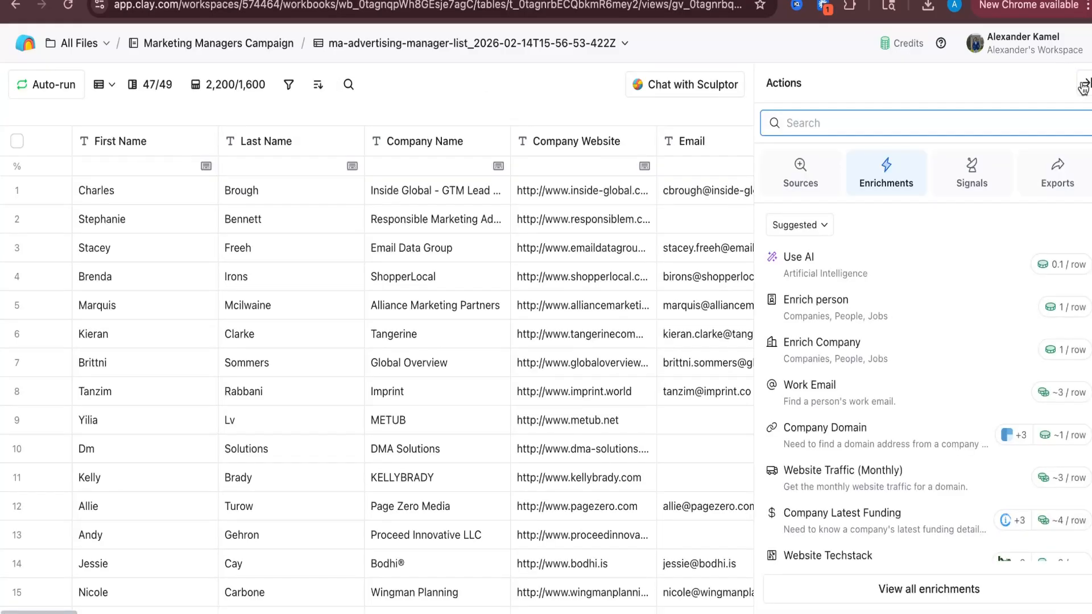
click(1084, 86)
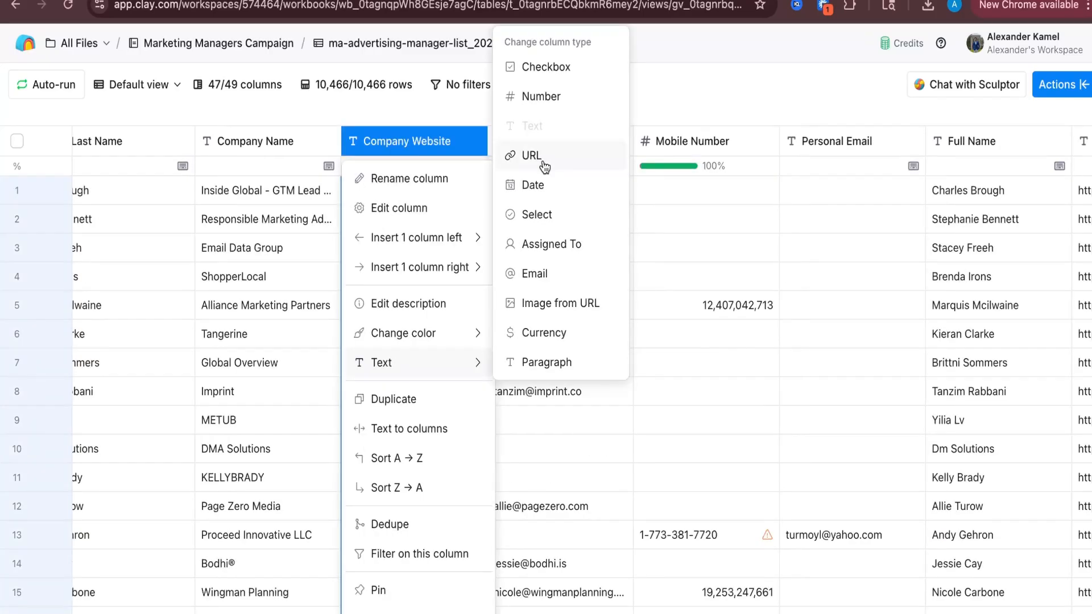
click(531, 156)
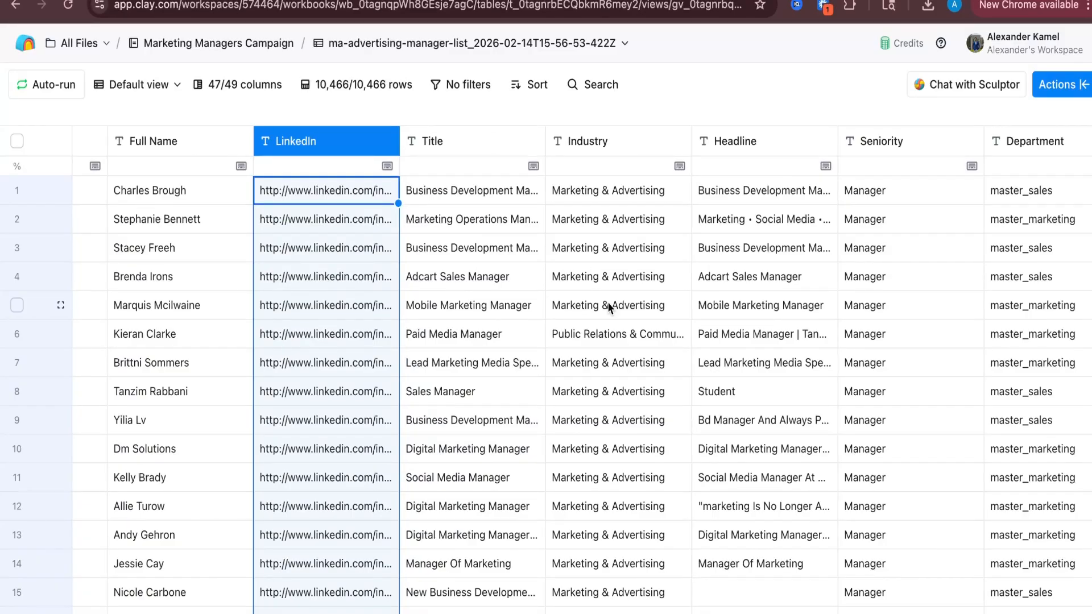
Add a new Use AI column at the end of the table and browse its model options
scroll(556, 193, right, 15)
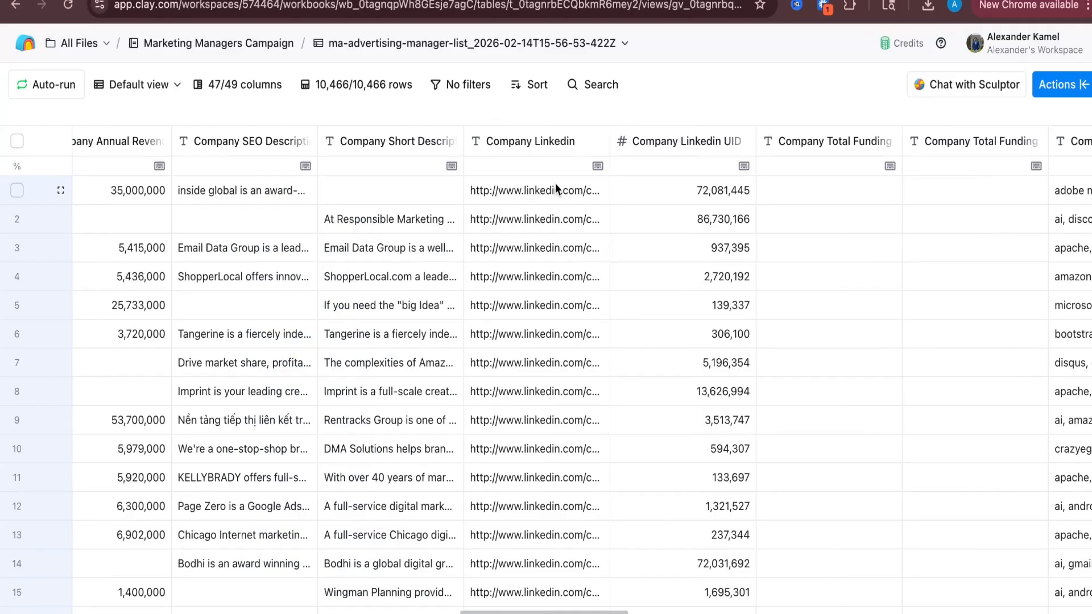
click(555, 184)
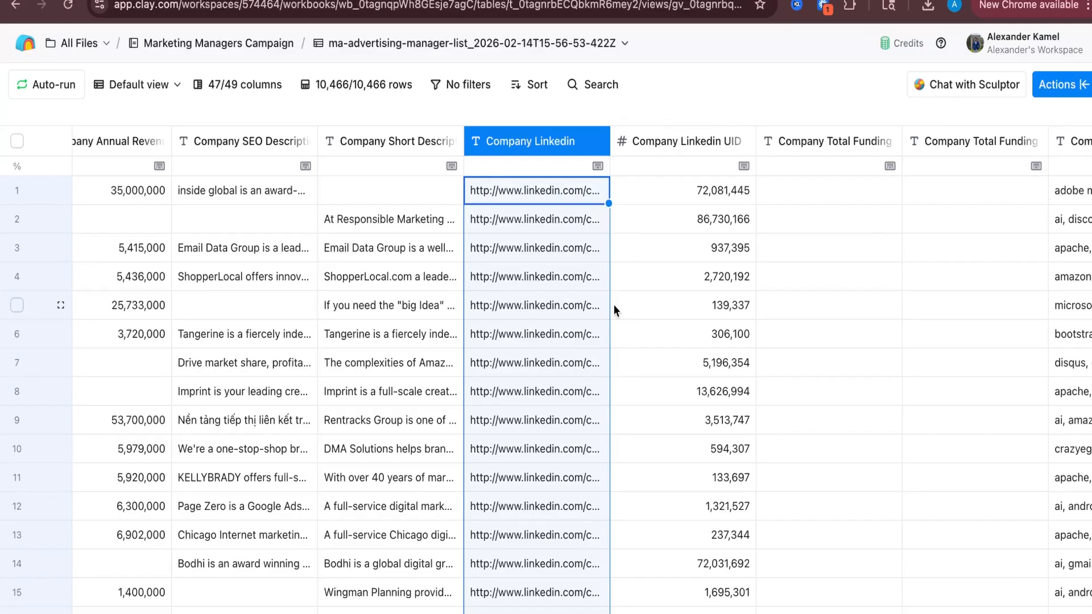
scroll(668, 303, right, 10)
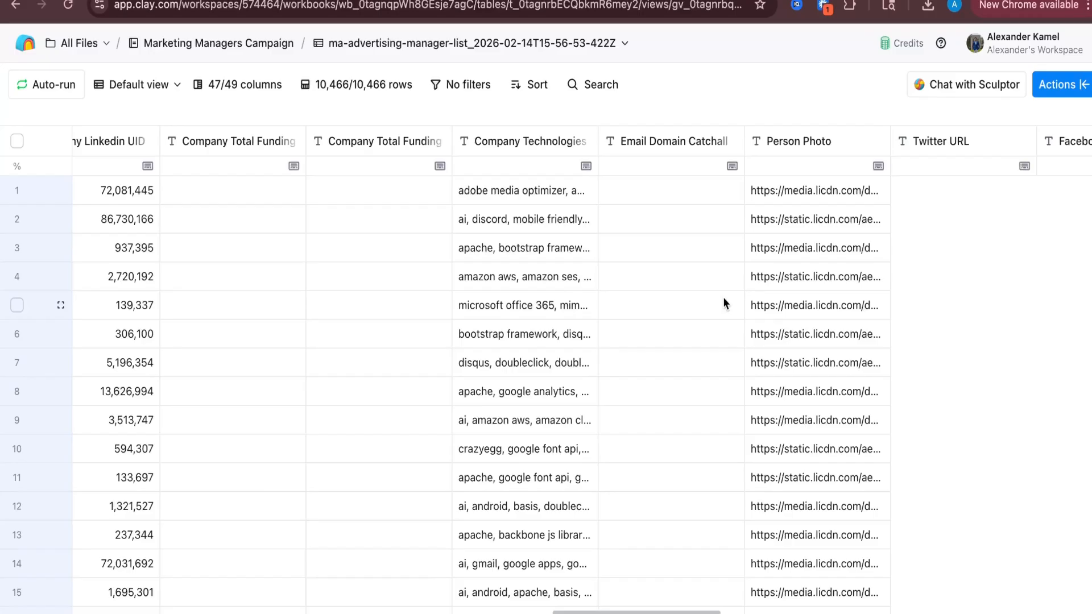
scroll(722, 296, right, 10)
click(1024, 141)
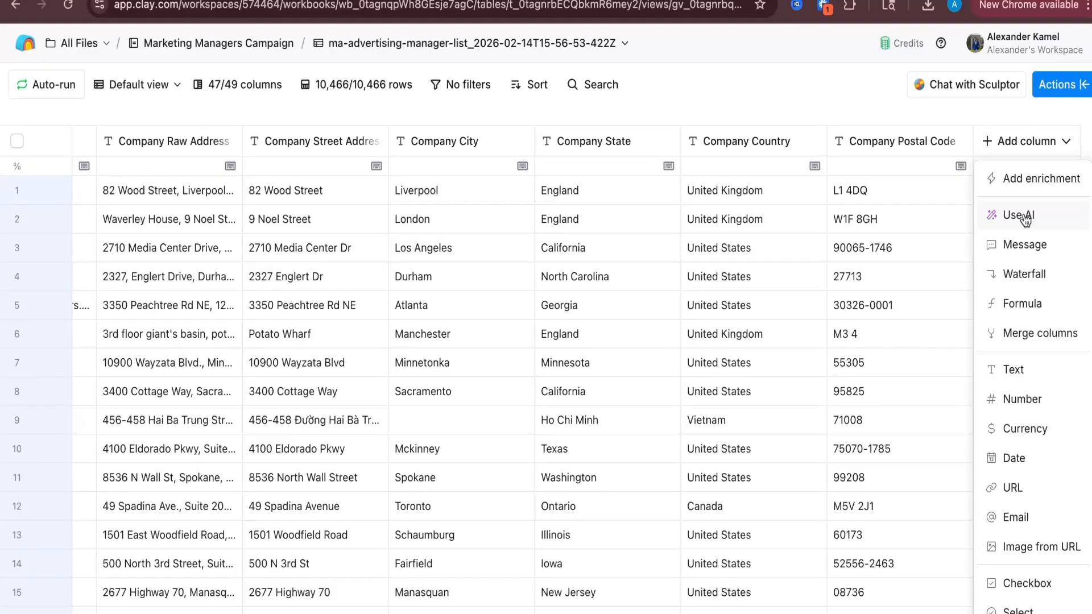
click(1024, 217)
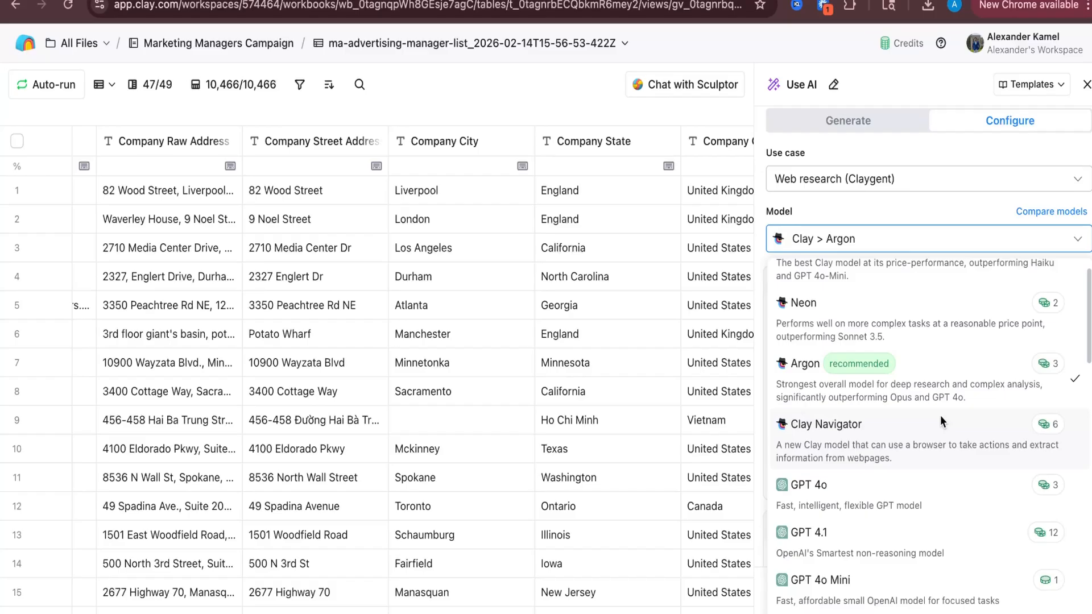
scroll(866, 449, down, 3)
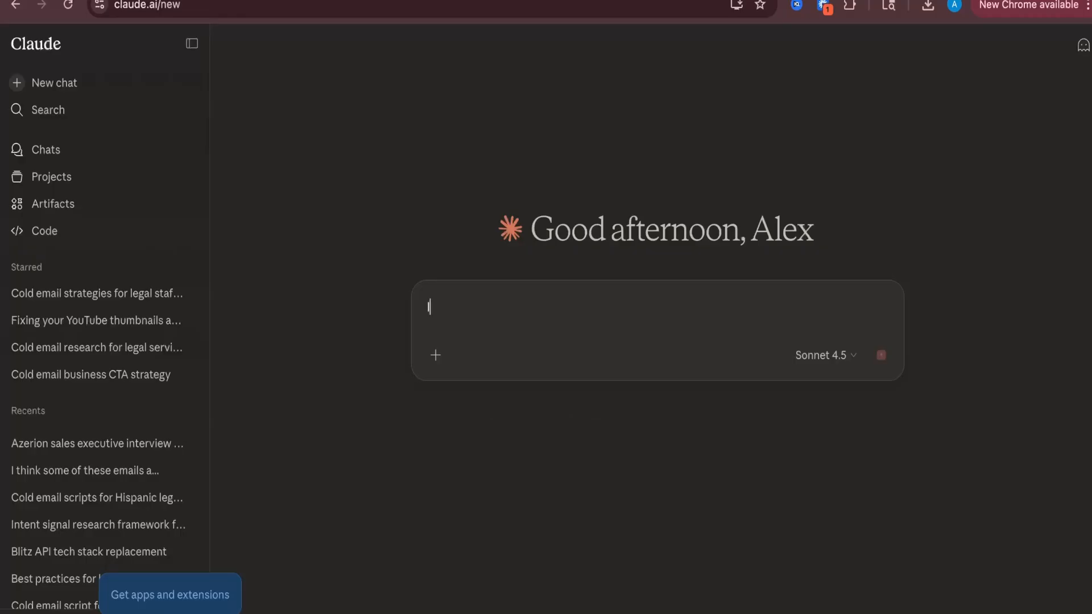
In Claude, ask for a Clay prompt that studies each company and generates "I saw {{company name}} helps {{ICP}} with {{Service}}" openers
text(I want to create a campaign that personalize outreach using a clay prompt)
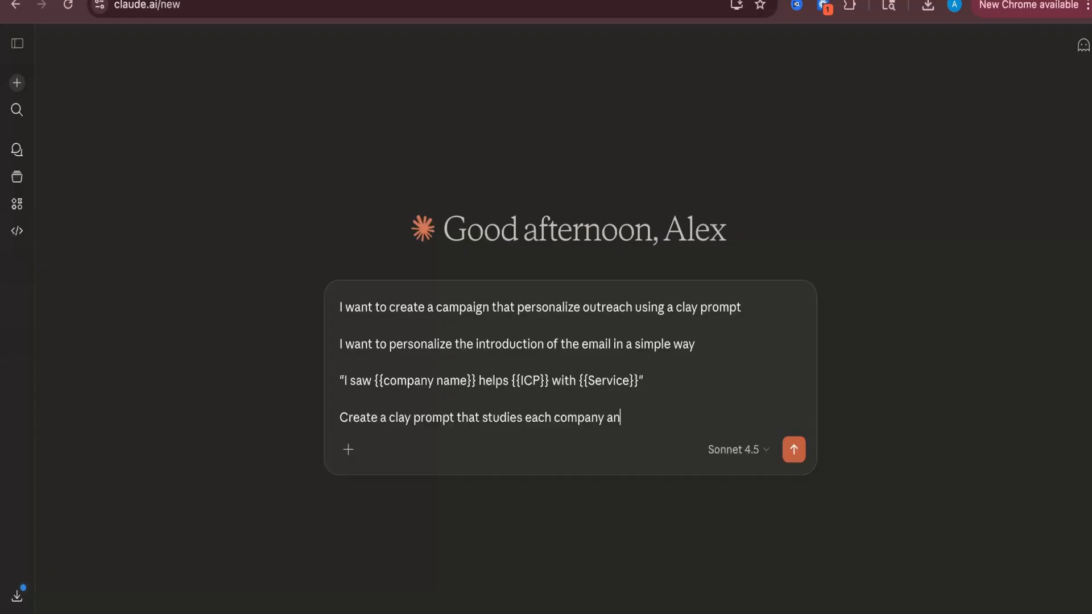
text(d can generate this response)
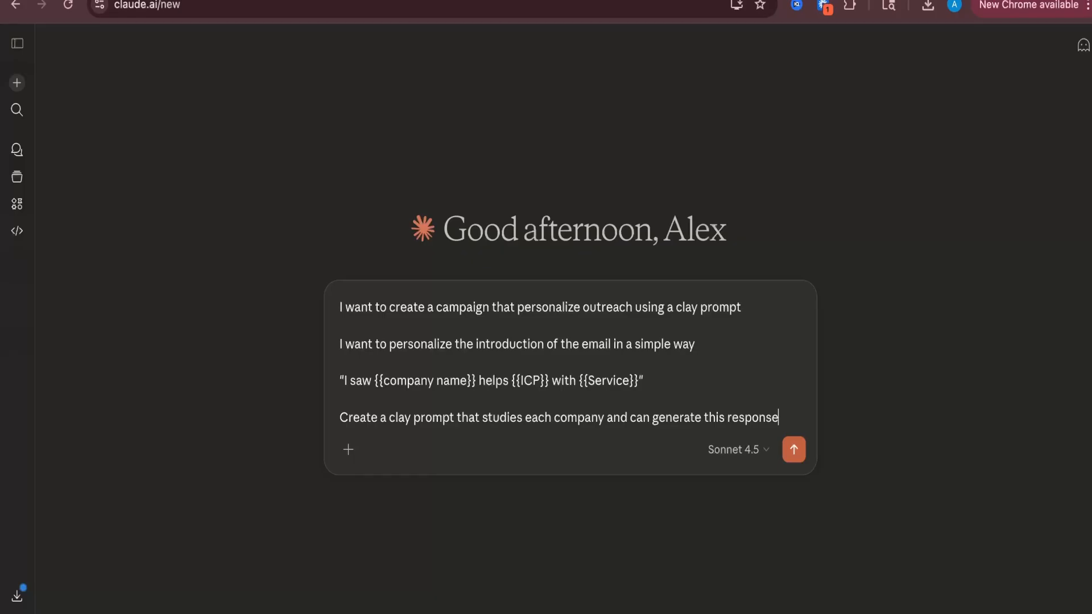
key(Return)
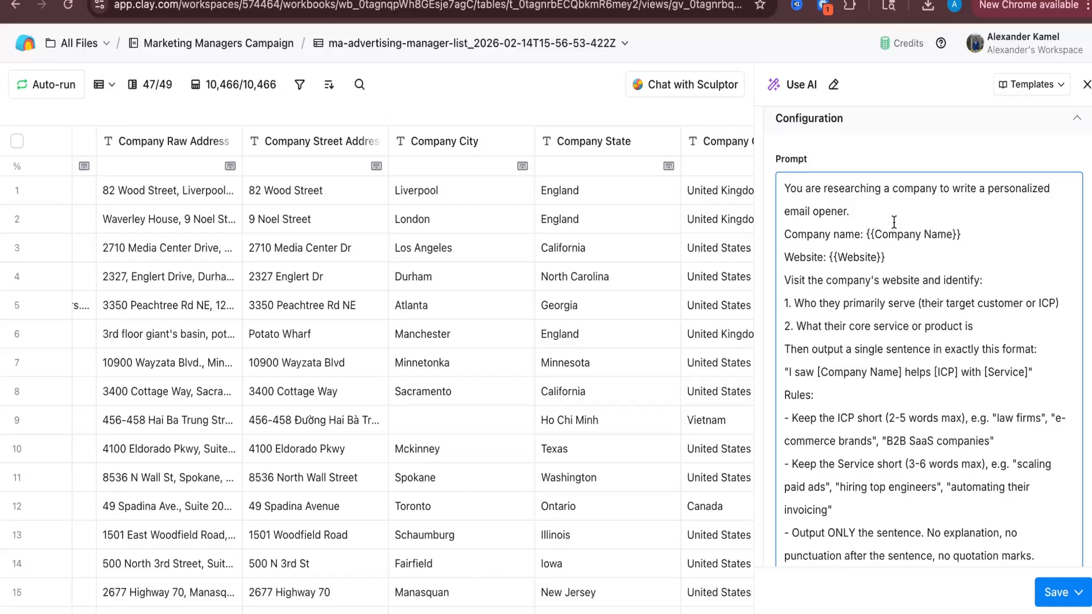
Replace the Company Name and Website placeholders in the AI prompt with references to the Company Name and Company Website columns
drag(961, 234, 867, 233)
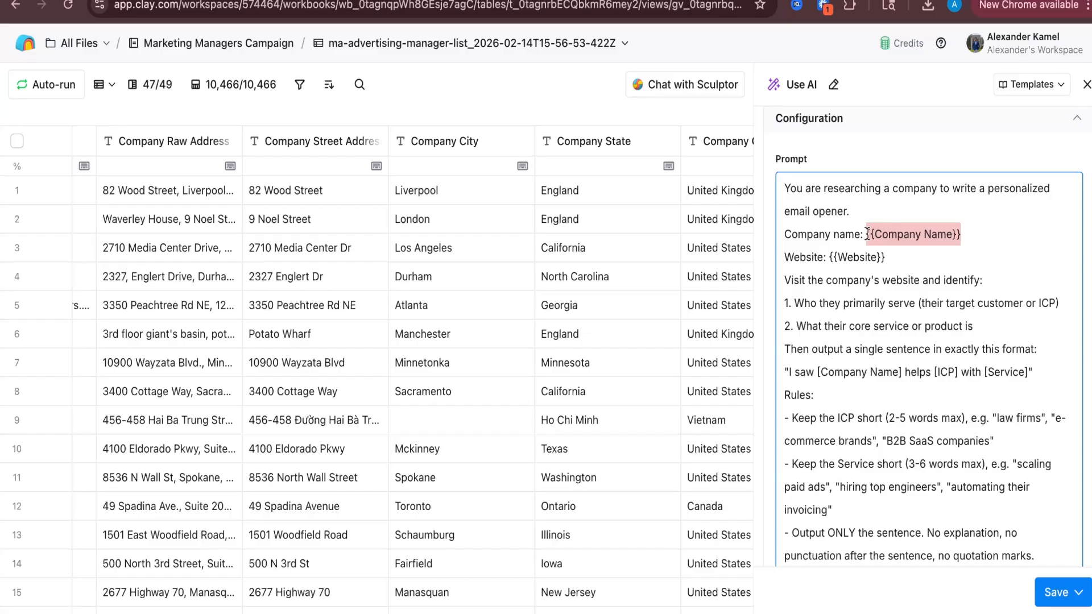
drag(885, 280, 830, 280)
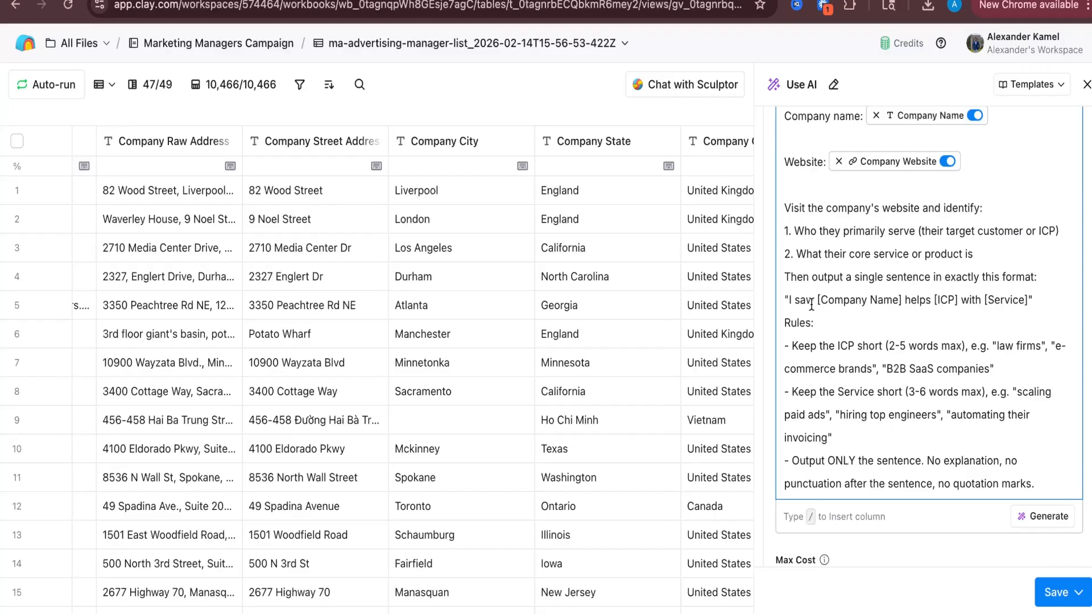
Review the output format line and ICP rules in the AI prompt
drag(816, 300, 899, 298)
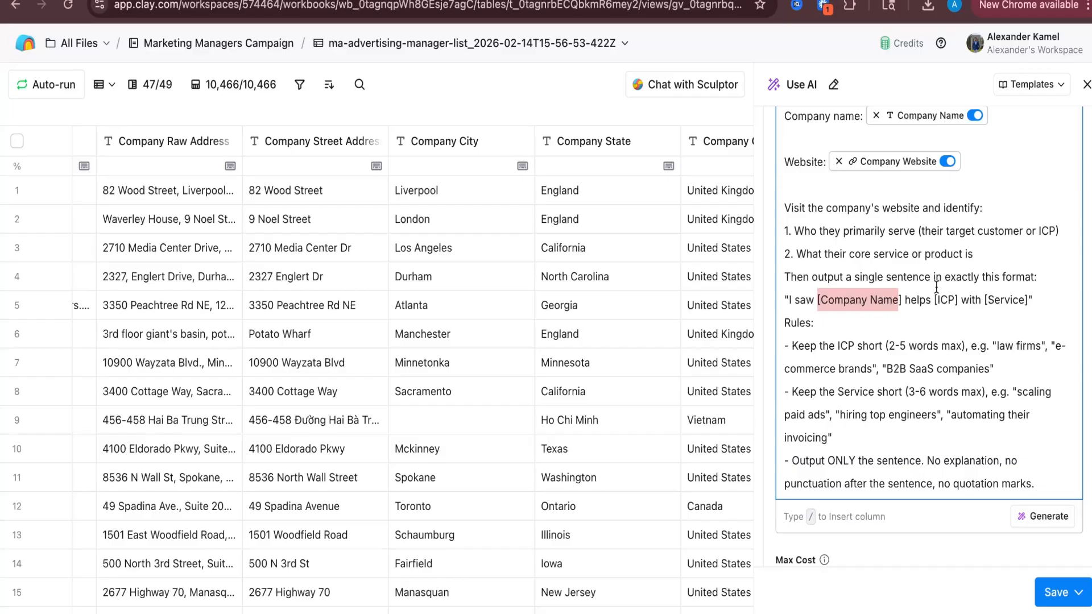
scroll(936, 287, down, 2)
drag(996, 251, 1062, 251)
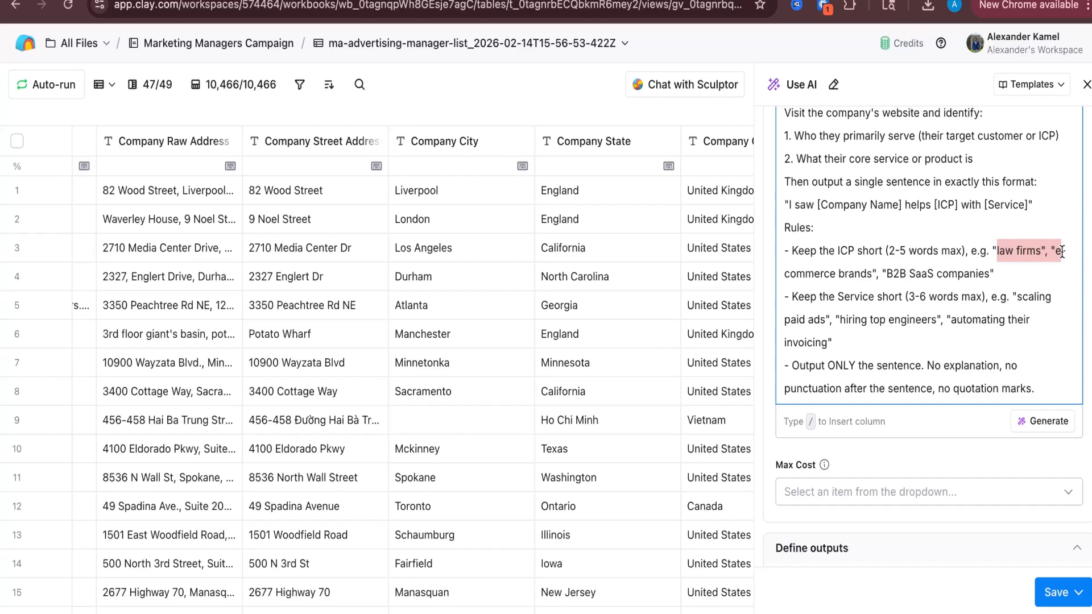
click(992, 275)
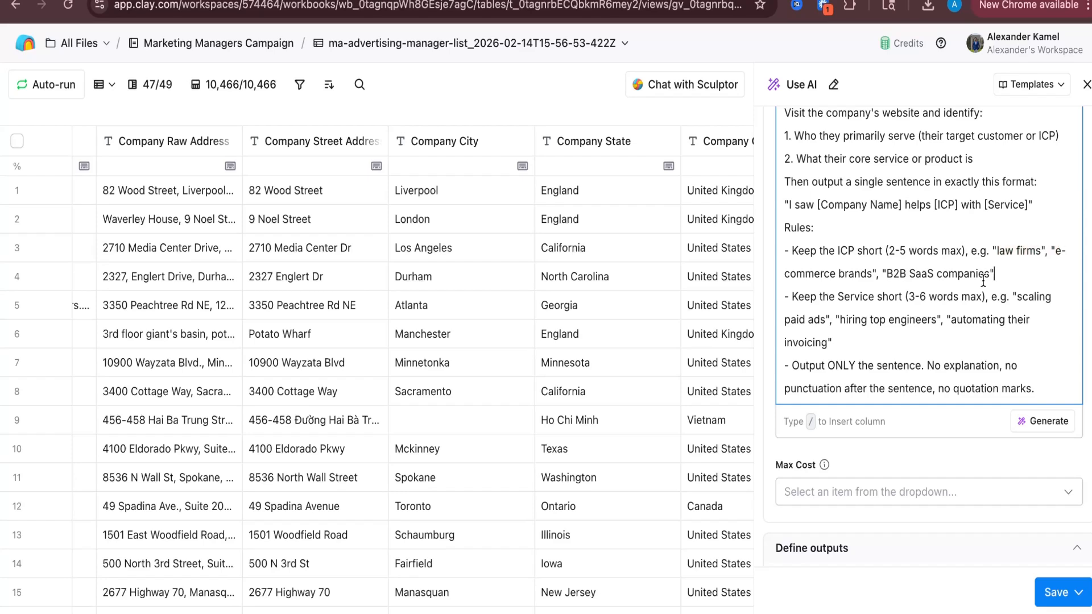
Save the AI column and run it on 10 rows
scroll(982, 281, down, 2)
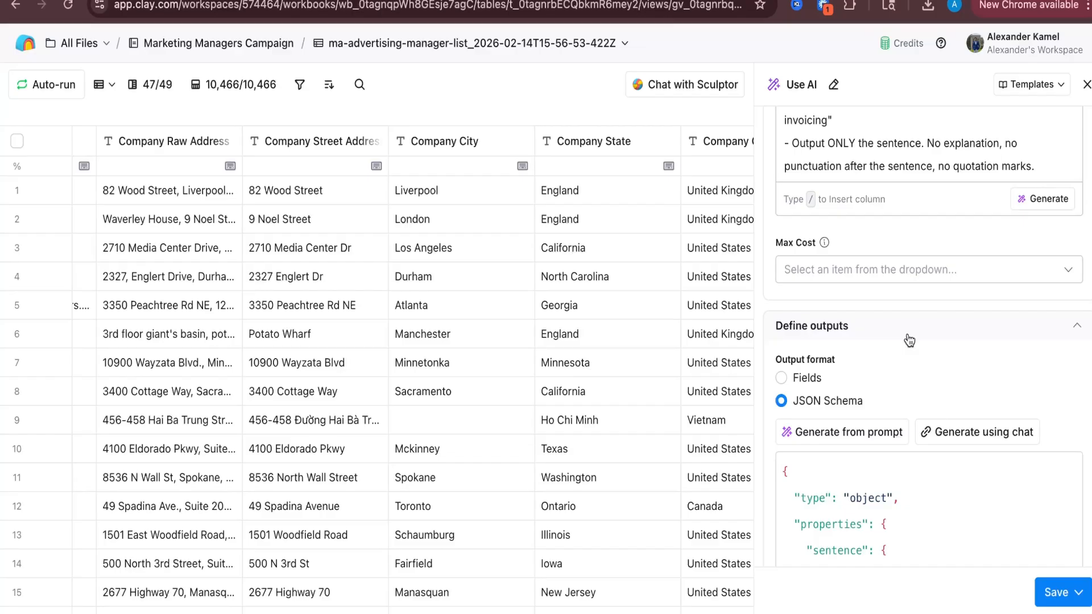
scroll(909, 398, down, 8)
click(1078, 592)
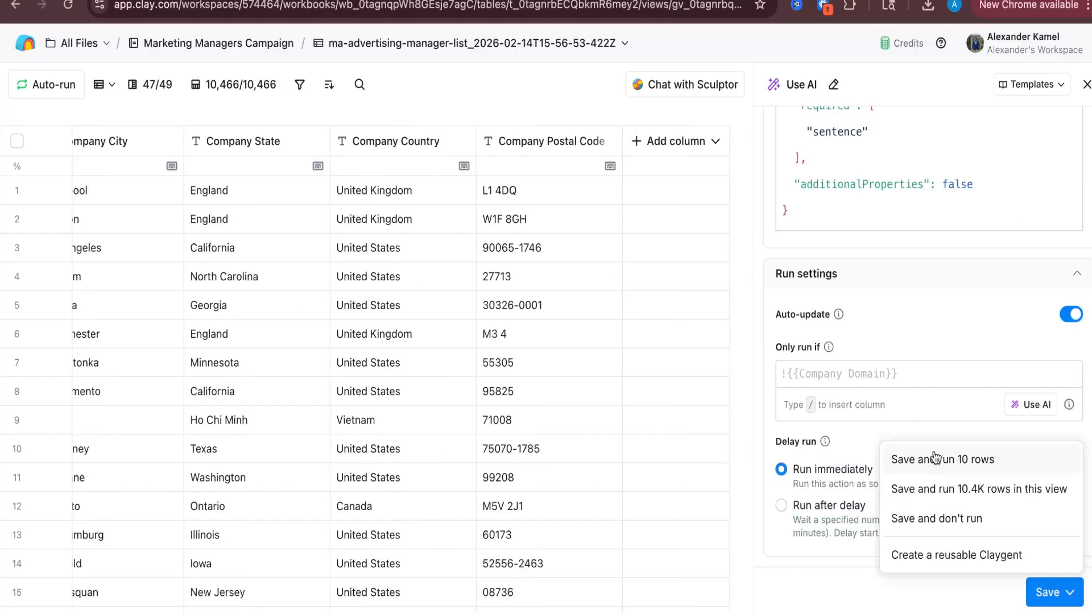
click(933, 458)
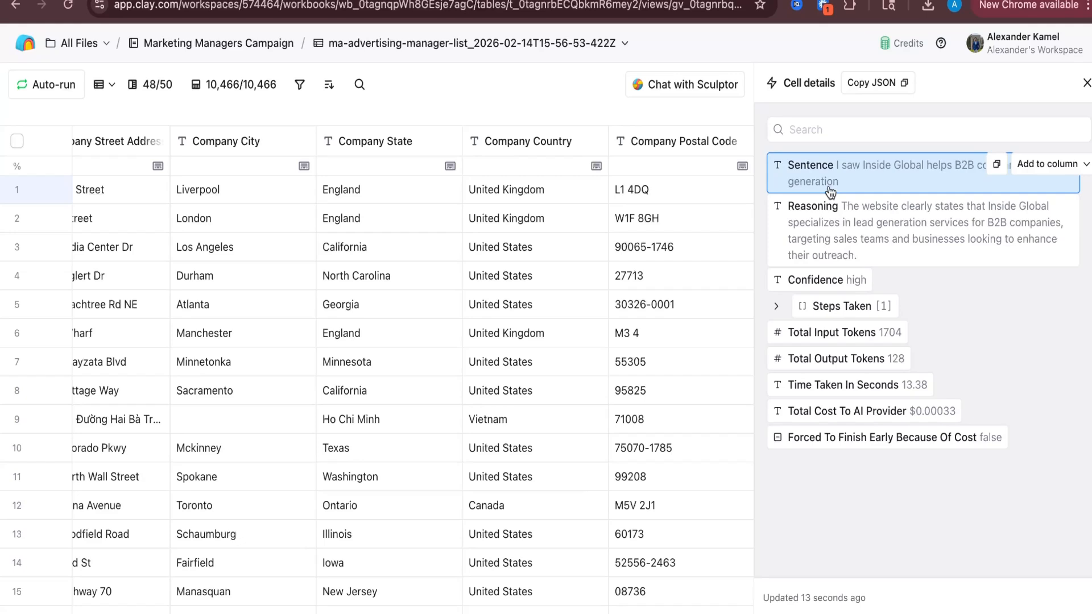
Inspect the generated opener details for the first rows, then close the details panel
key(Down)
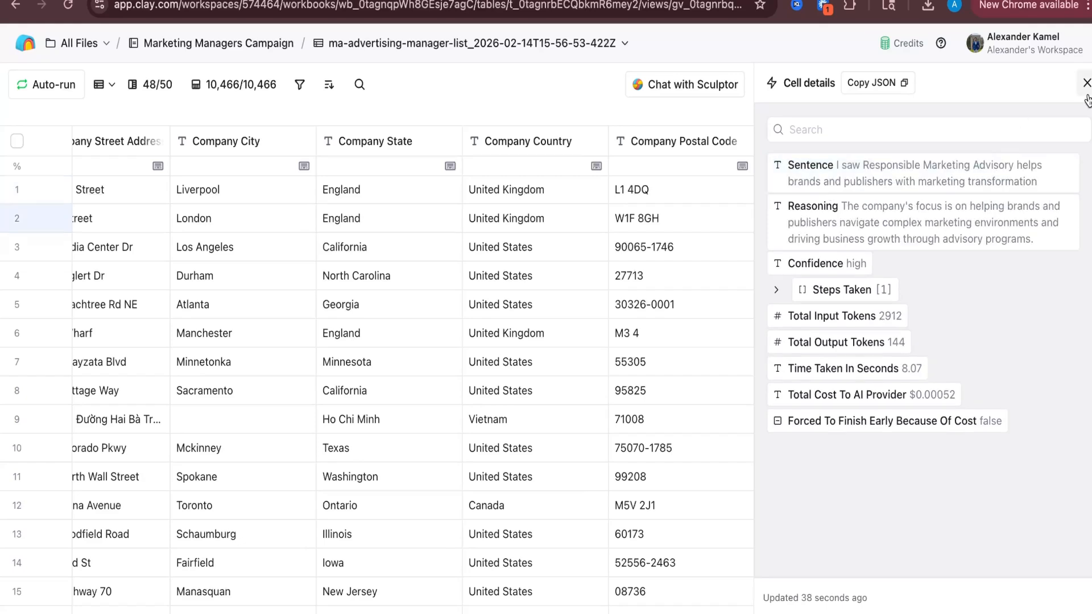
click(1087, 84)
Add a Smartlead Add Lead to Campaign enrichment for the B2B Marketing & Advertising - copy campaign, mapping First Name to its column
click(1027, 141)
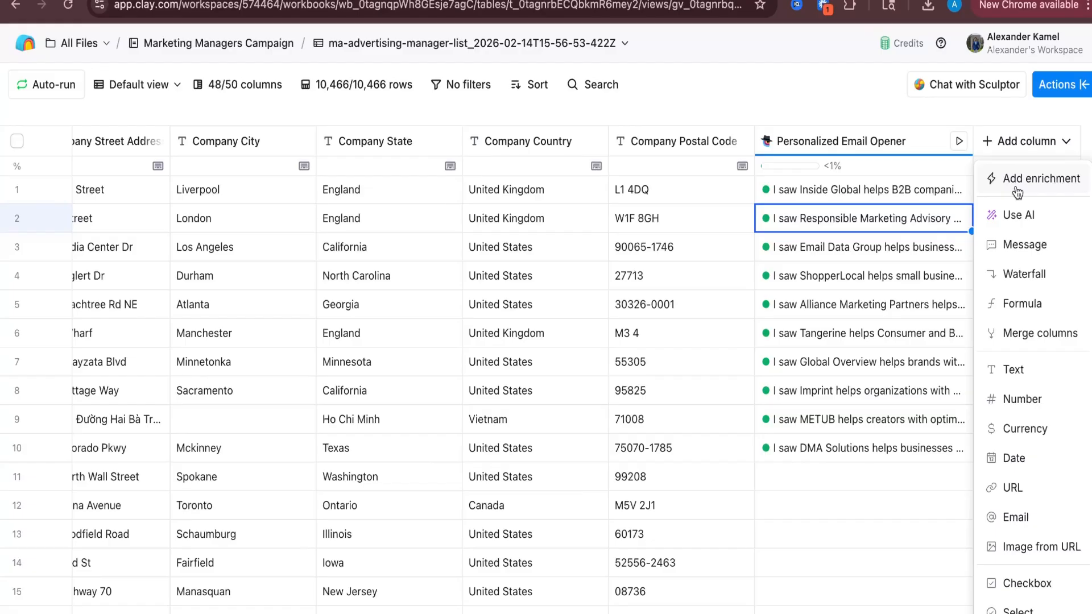
click(1018, 194)
text(smartlea)
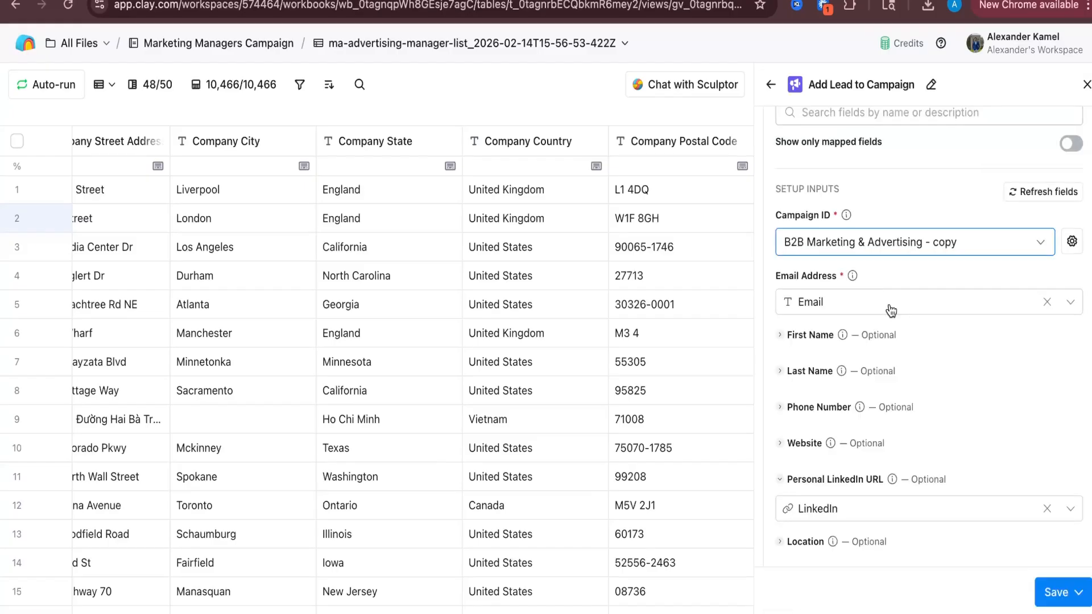
scroll(889, 309, down, 1)
click(806, 263)
click(813, 293)
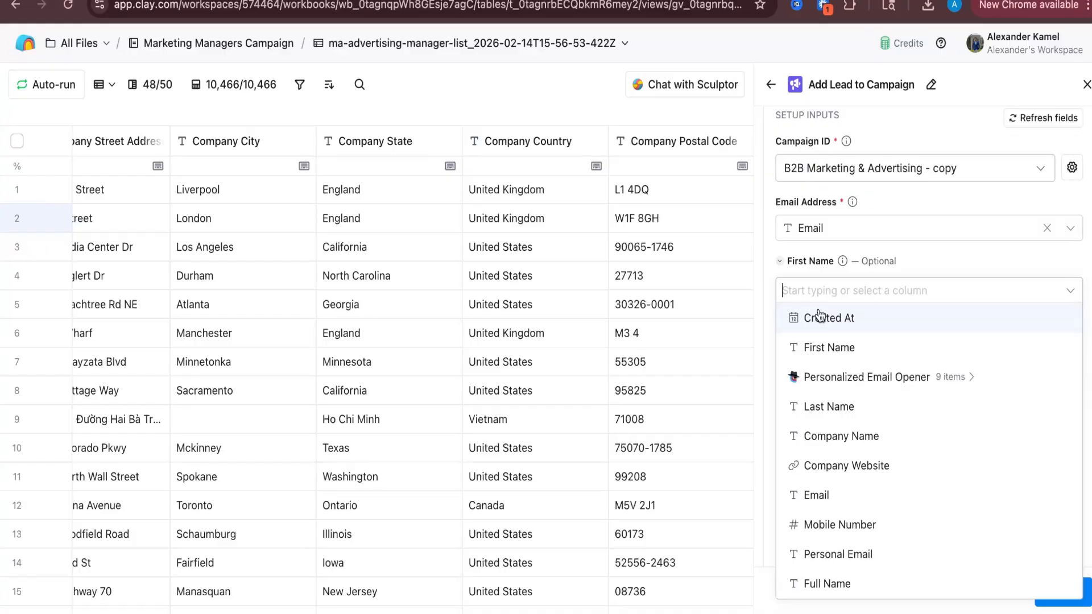
click(829, 348)
Add an intro opener custom field mapped to the Personalized Email Opener's sentence and save the enrichment
scroll(856, 322, down, 2)
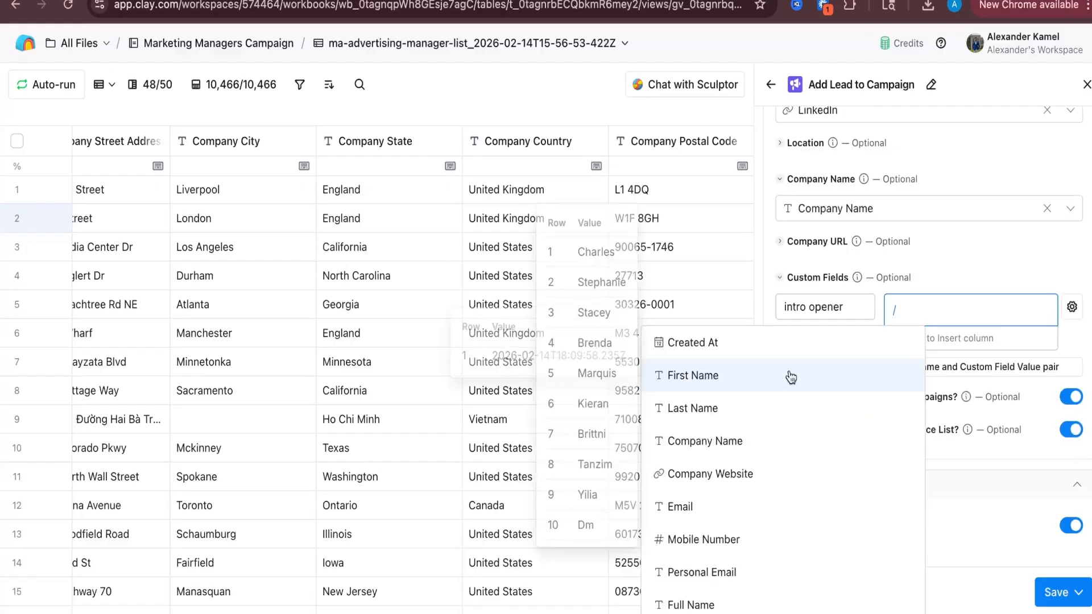
scroll(789, 375, down, 3)
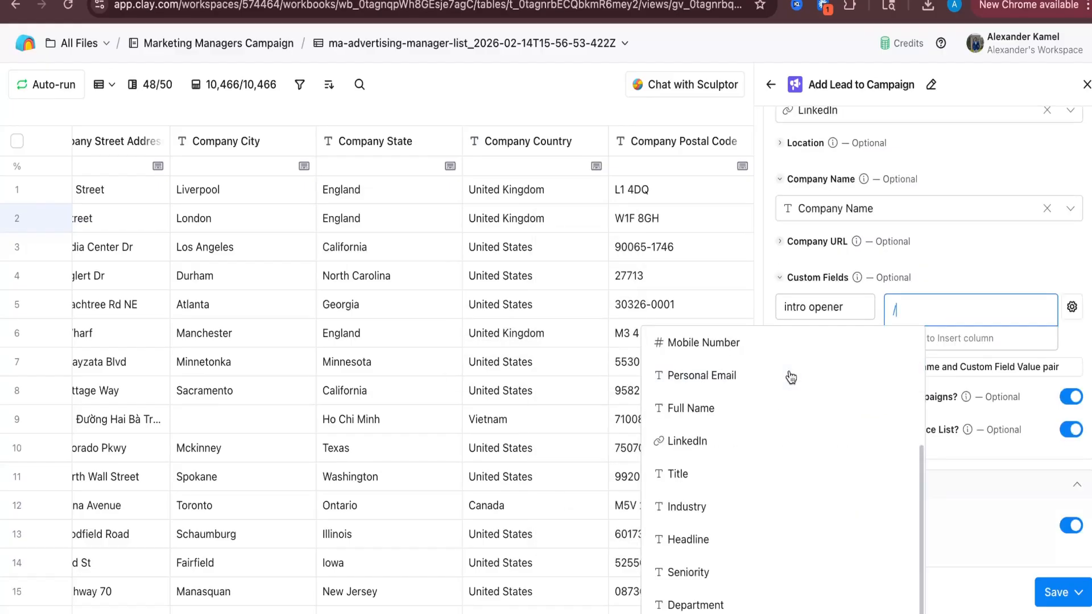
scroll(789, 375, down, 5)
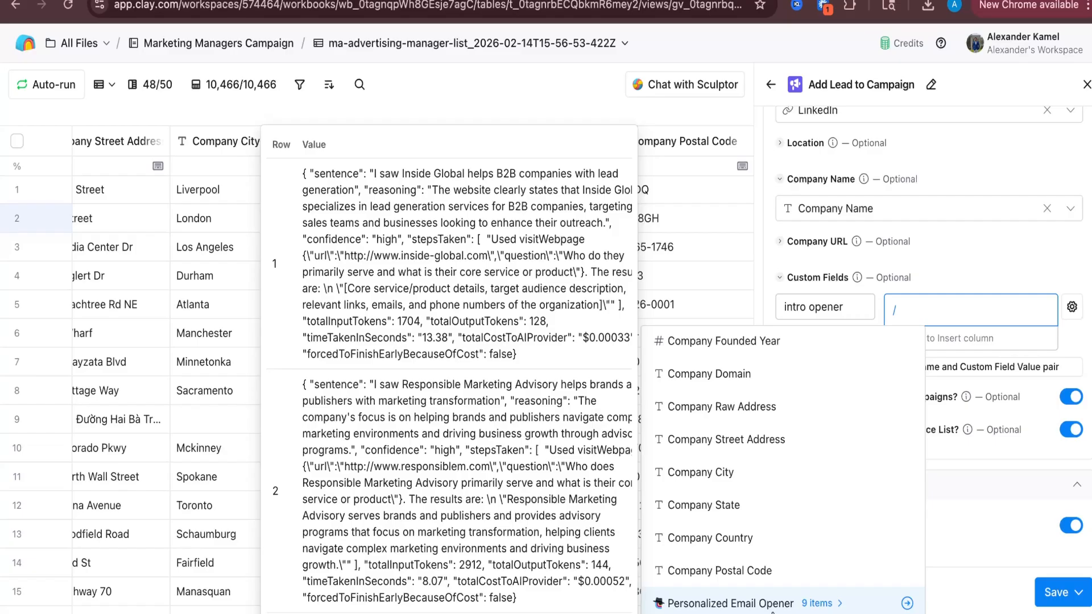
click(1068, 601)
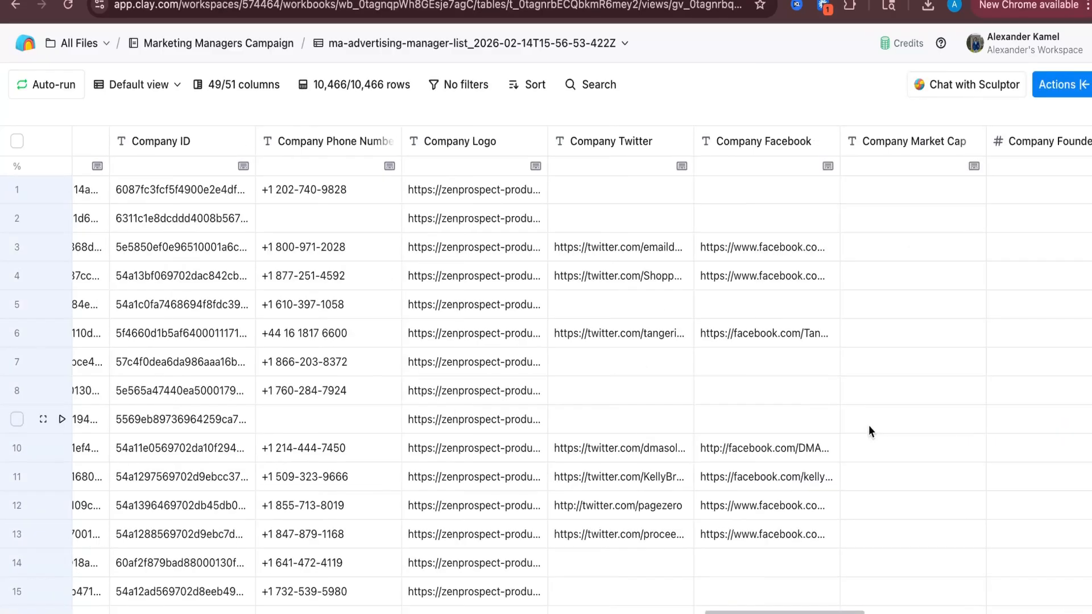
scroll(870, 430, left, 5)
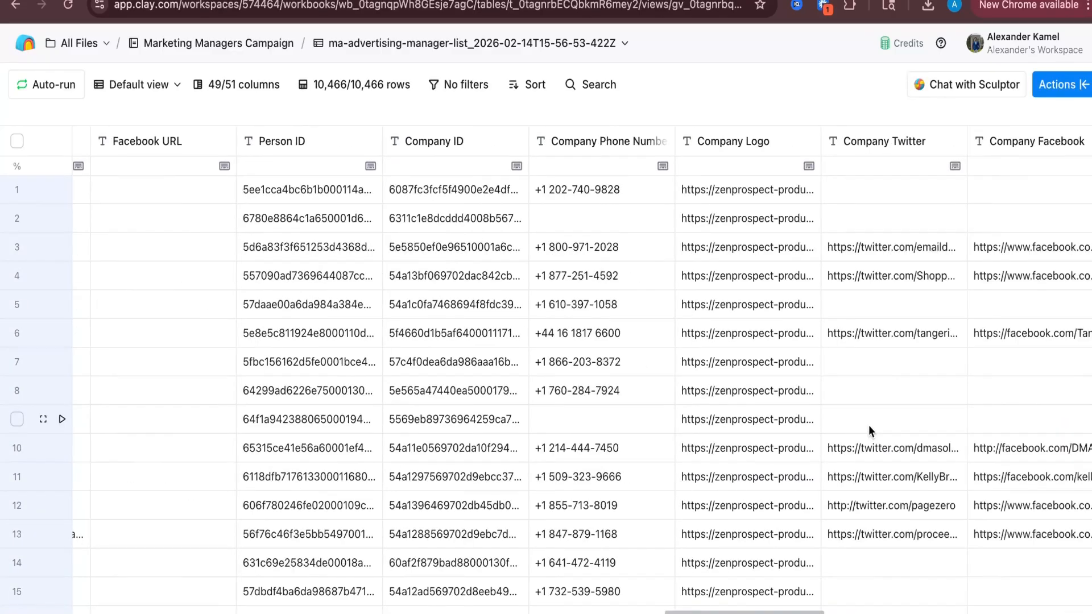
scroll(868, 425, left, 8)
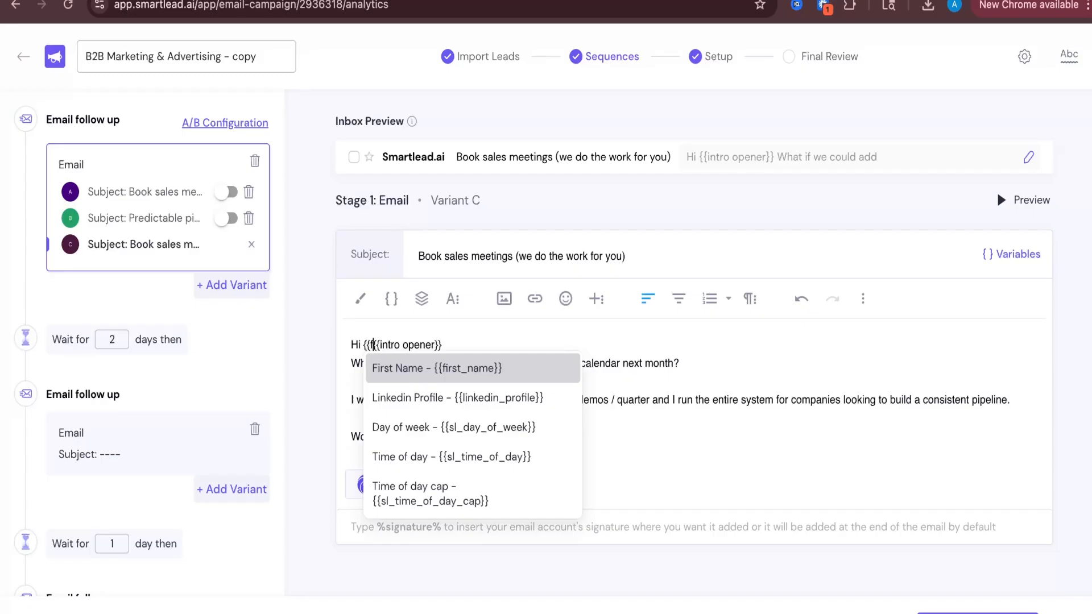
Put the {{intro opener}} variable on its own line below a "Hi {{first_name}}," greeting at the top of the Variant C email body
key(Return)
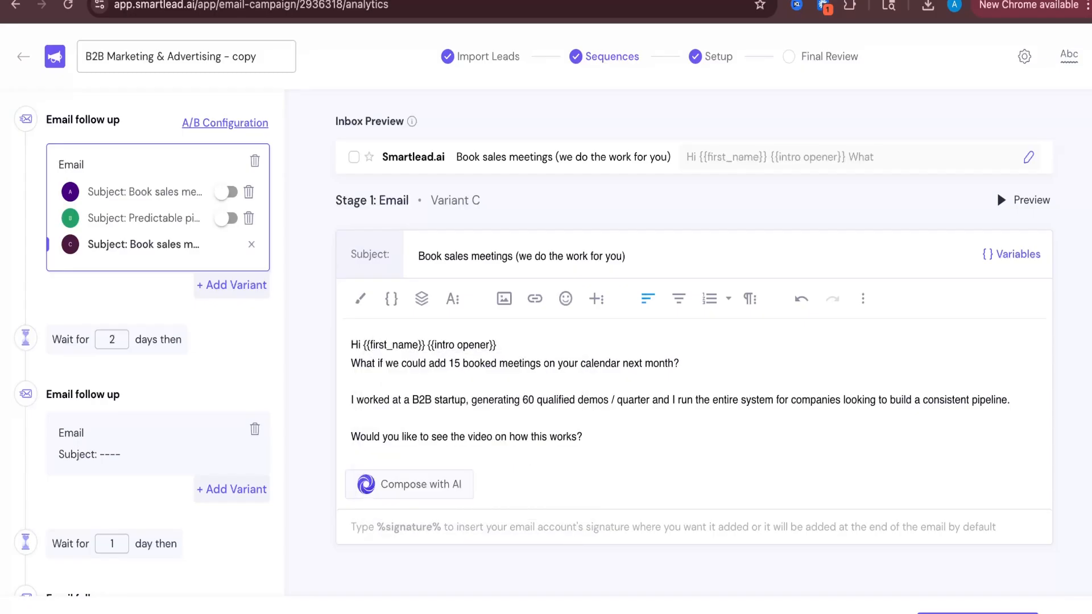
key(Return)
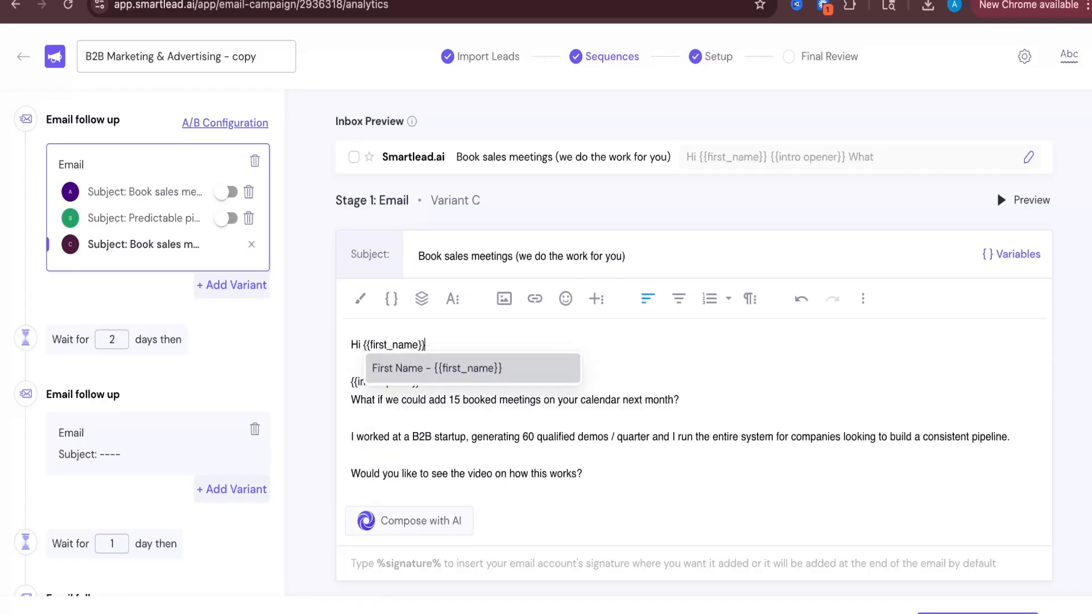
text(,)
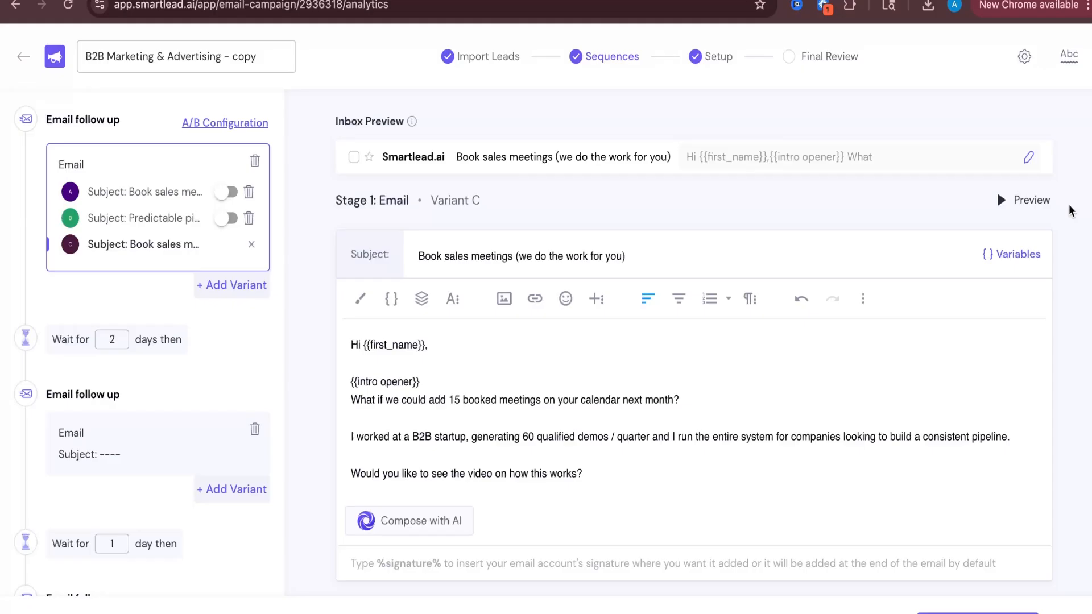
Preview the sequence email for a lead to check the personalized opener, then close the preview
click(1023, 199)
drag(581, 488, 797, 492)
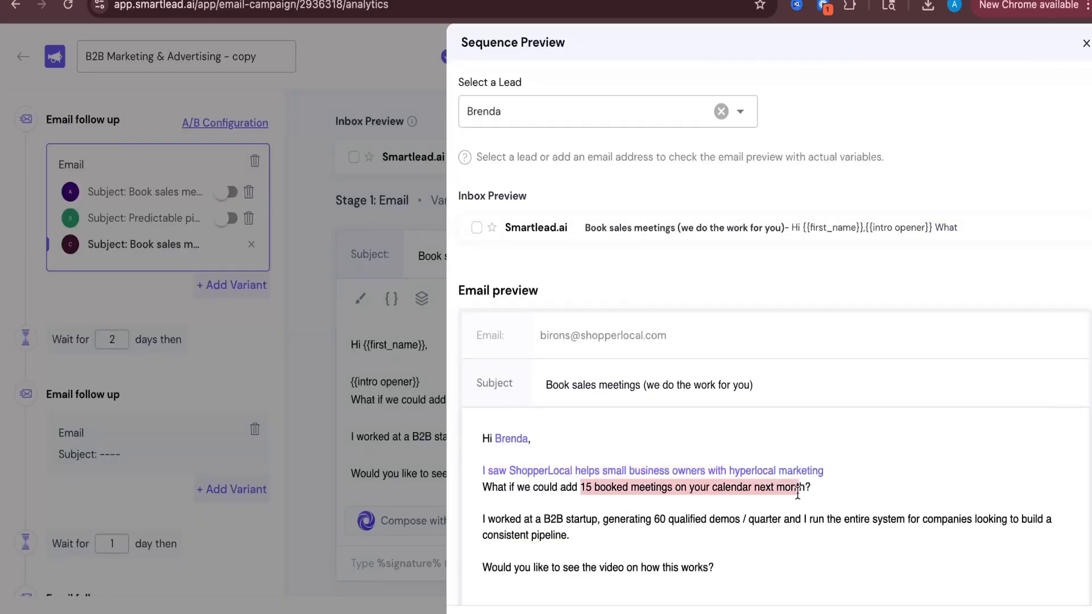
click(842, 466)
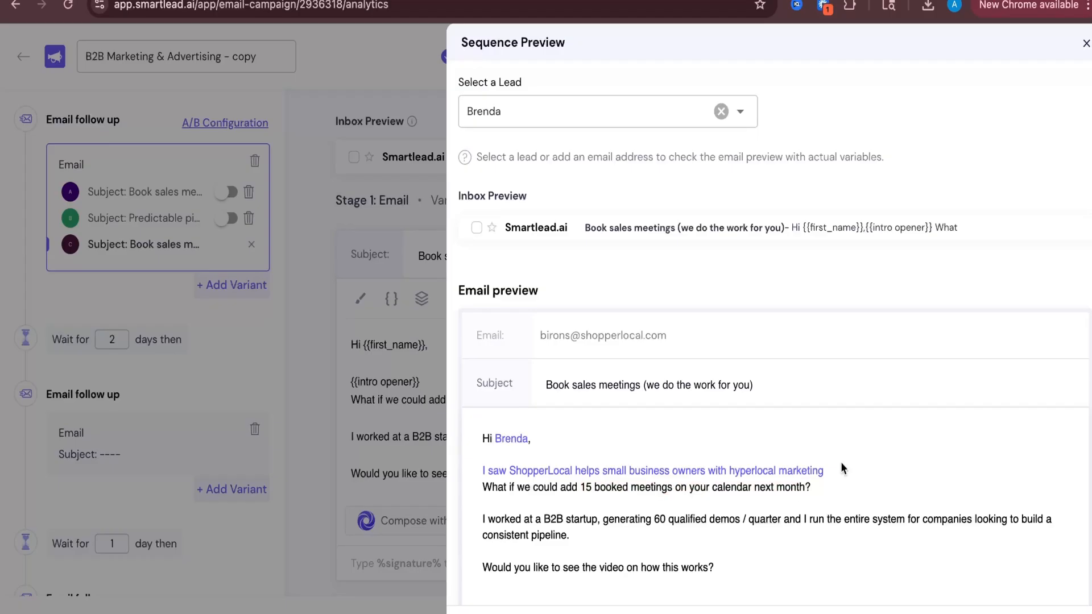
key(Escape)
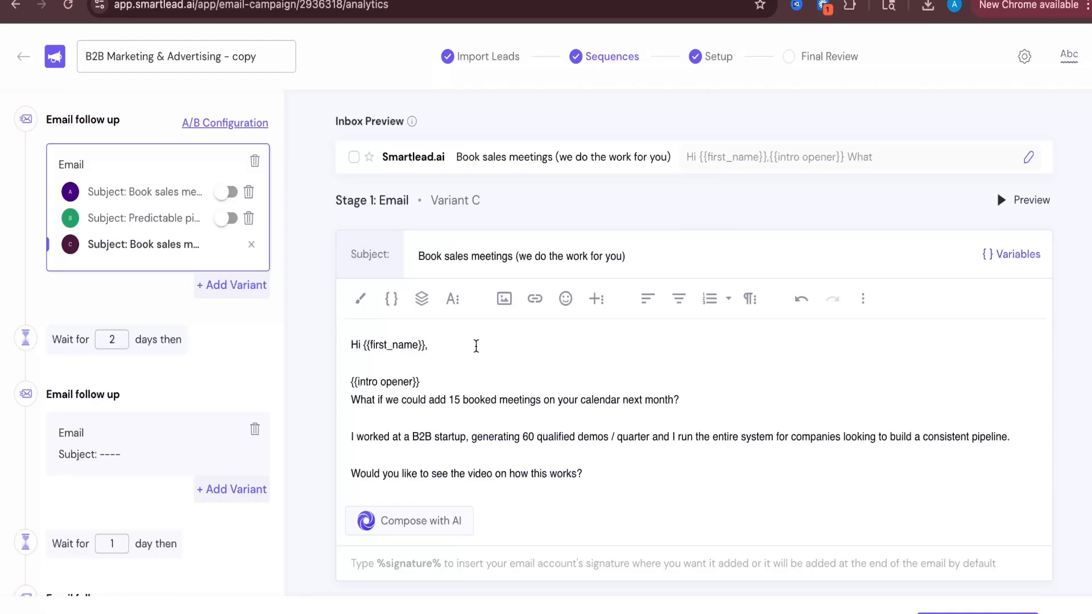